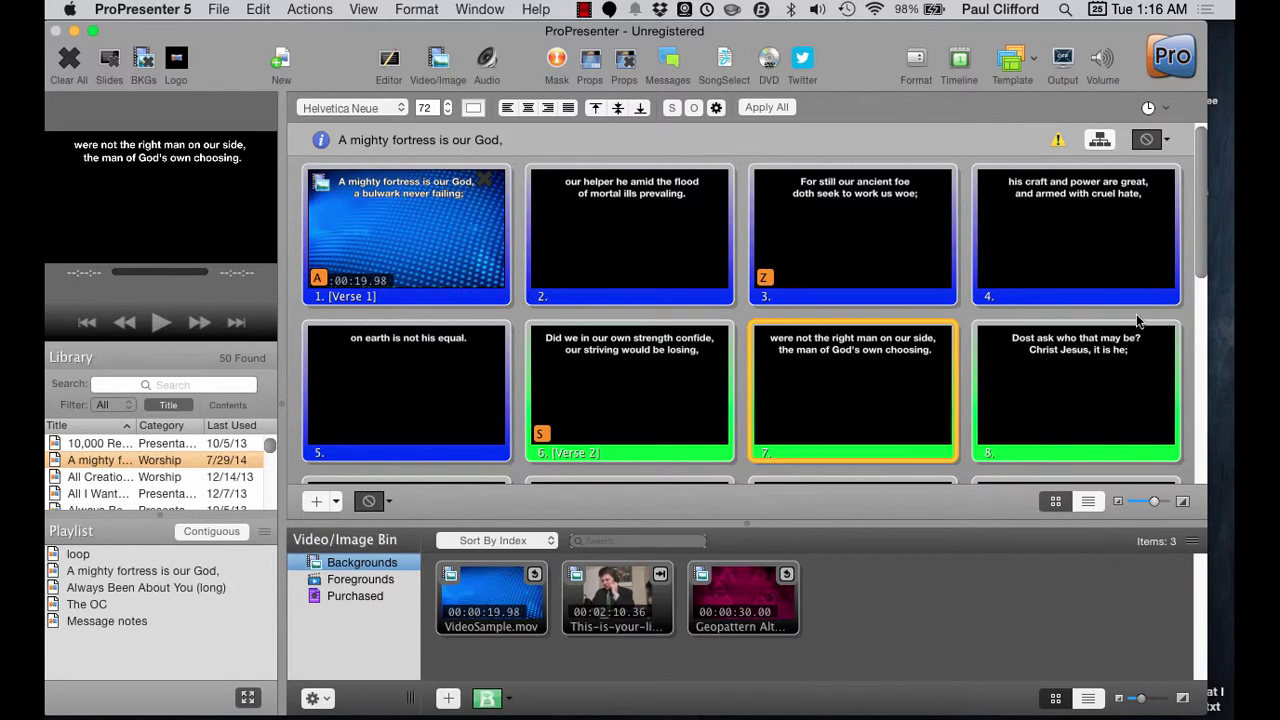
Open the Twitter panel and sign in with the account's username and password, authorizing the app.
left_click(801, 68)
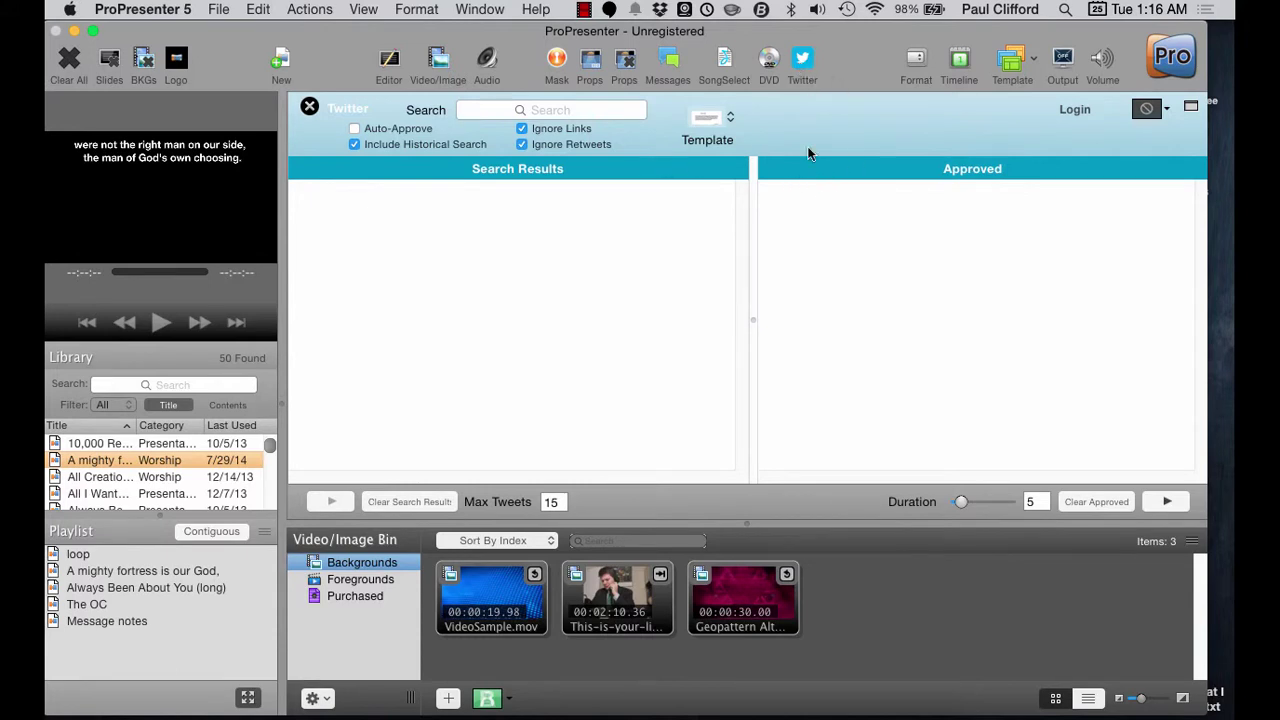
left_click(1058, 109)
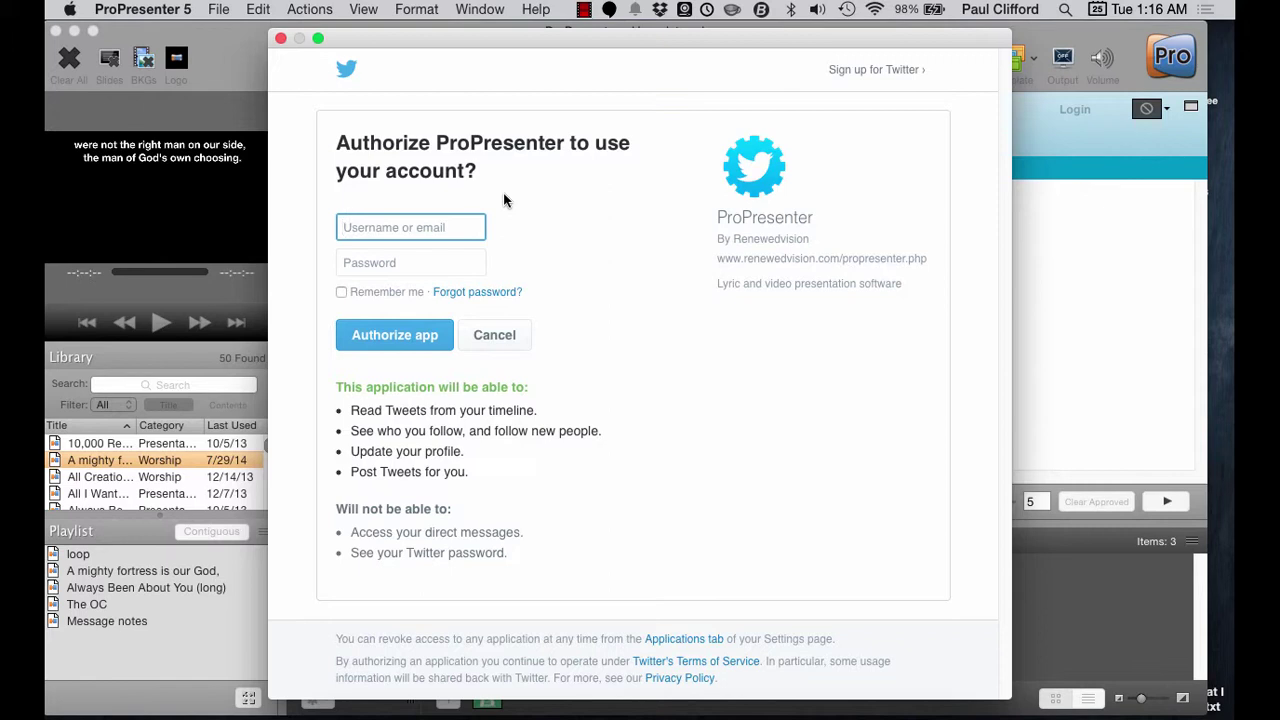
key("Tab")
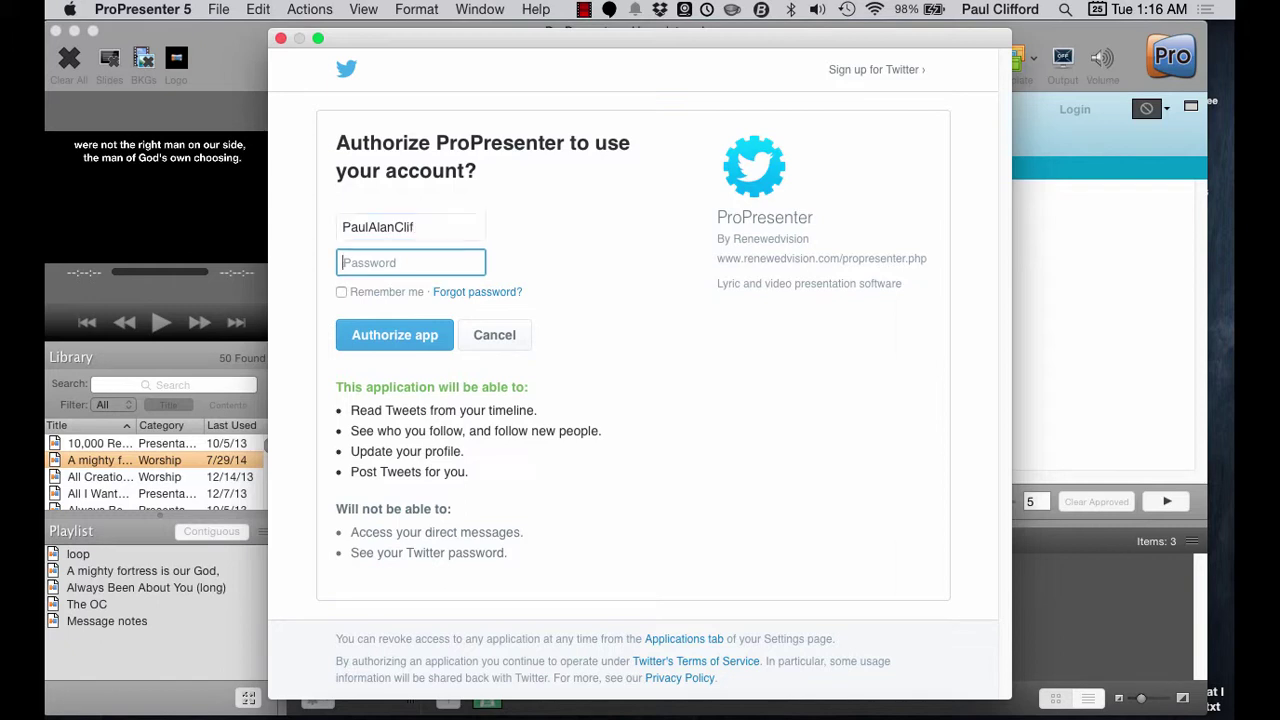
key("super+v")
left_click(392, 340)
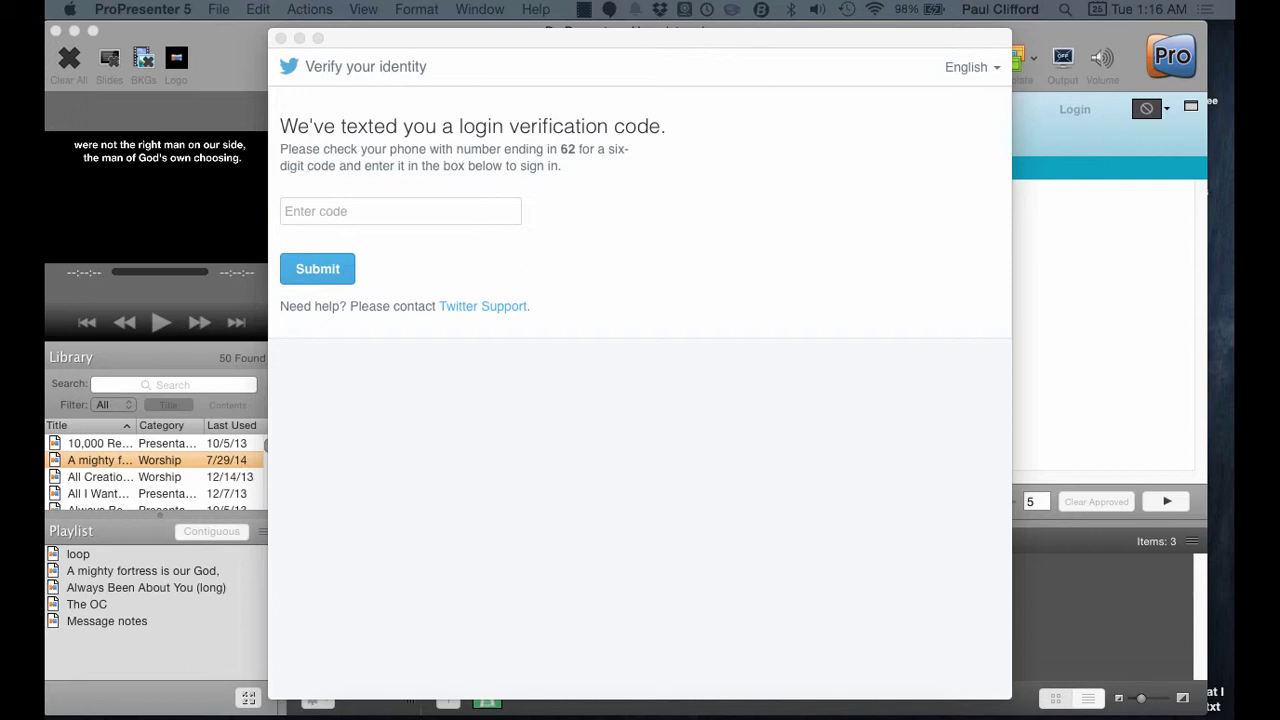
Enter the texted login verification code and submit it.
left_click(435, 211)
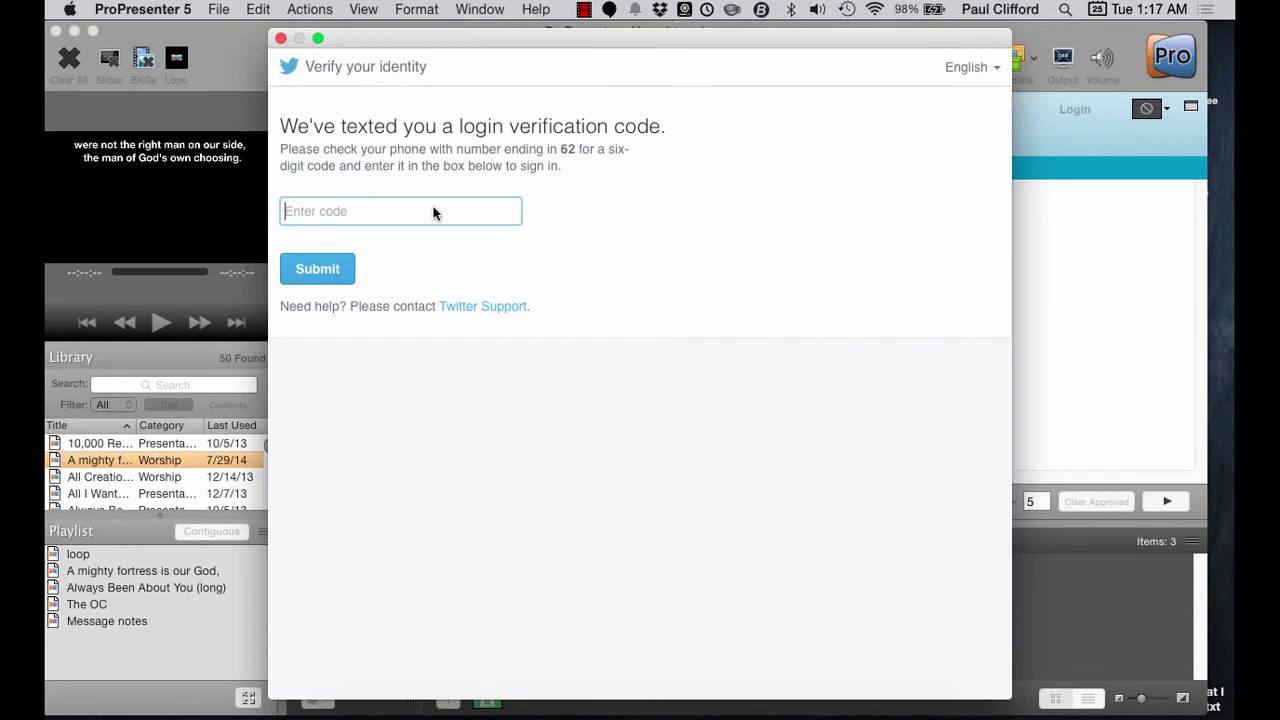
left_click(312, 269)
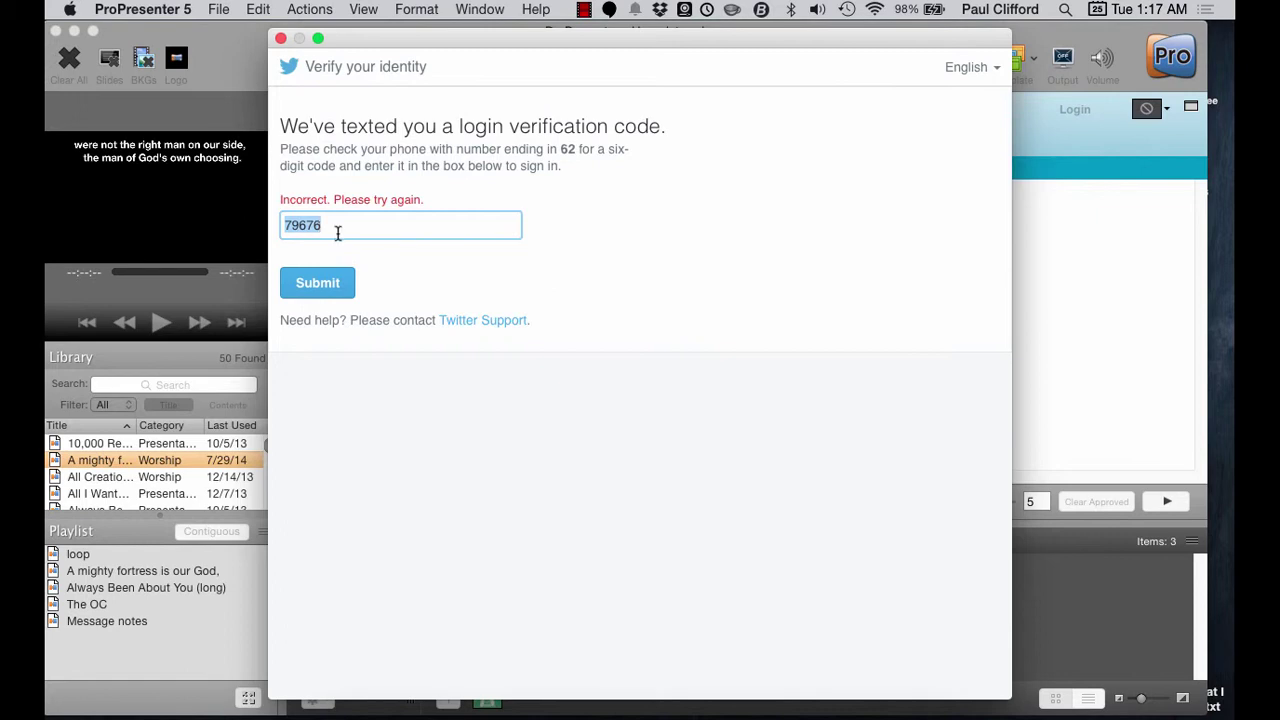
Correct the rejected verification code, resubmit it, and authorize ProPresenter for the account.
left_click(324, 225)
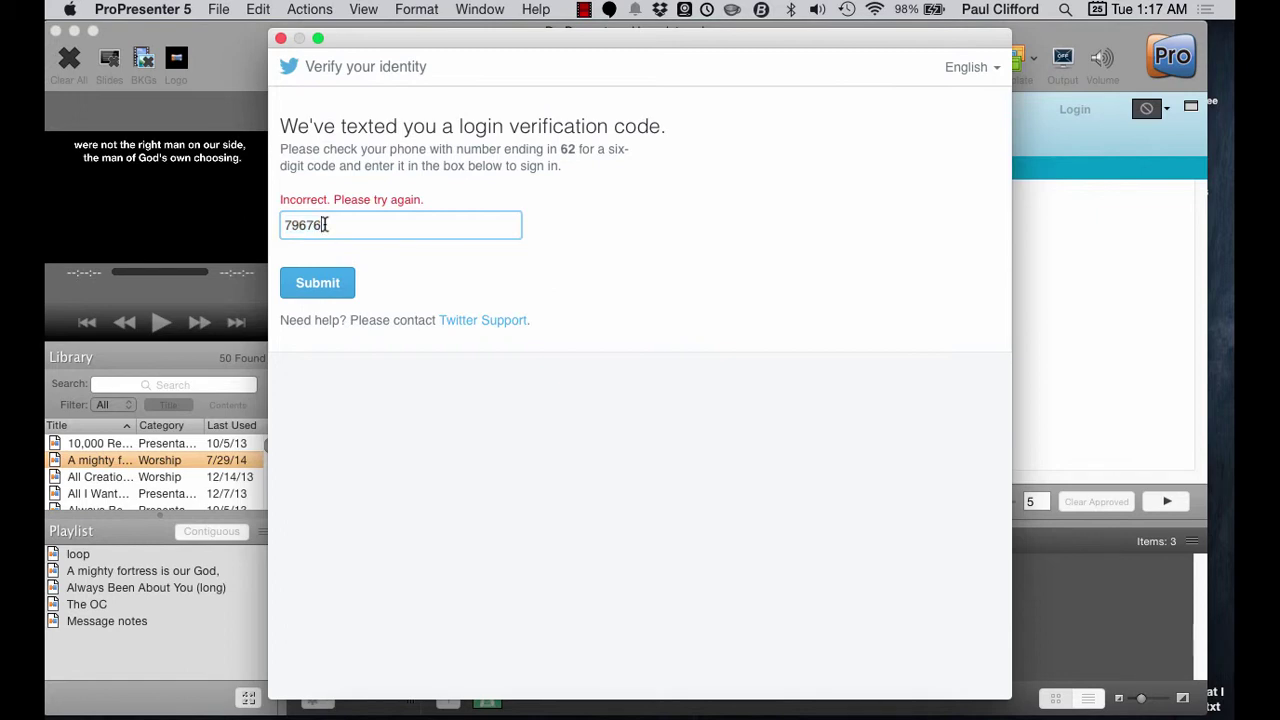
key("Left")
type("7")
left_click(318, 283)
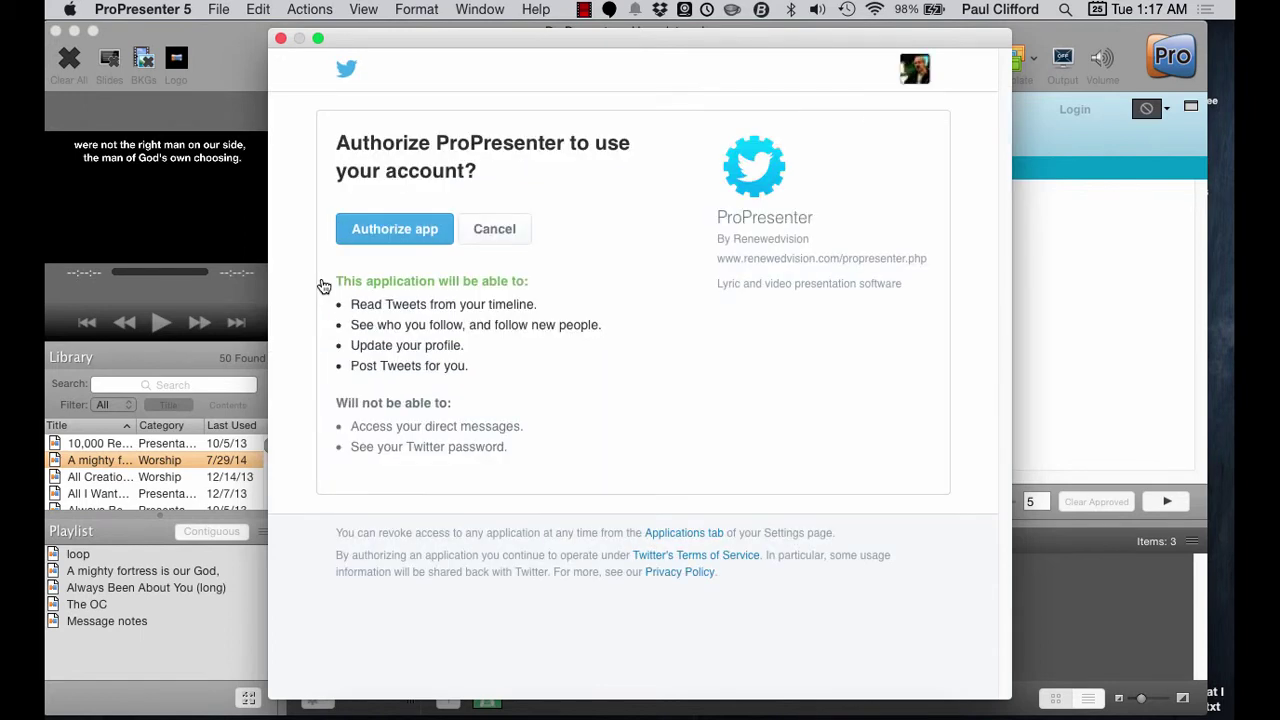
left_click(365, 237)
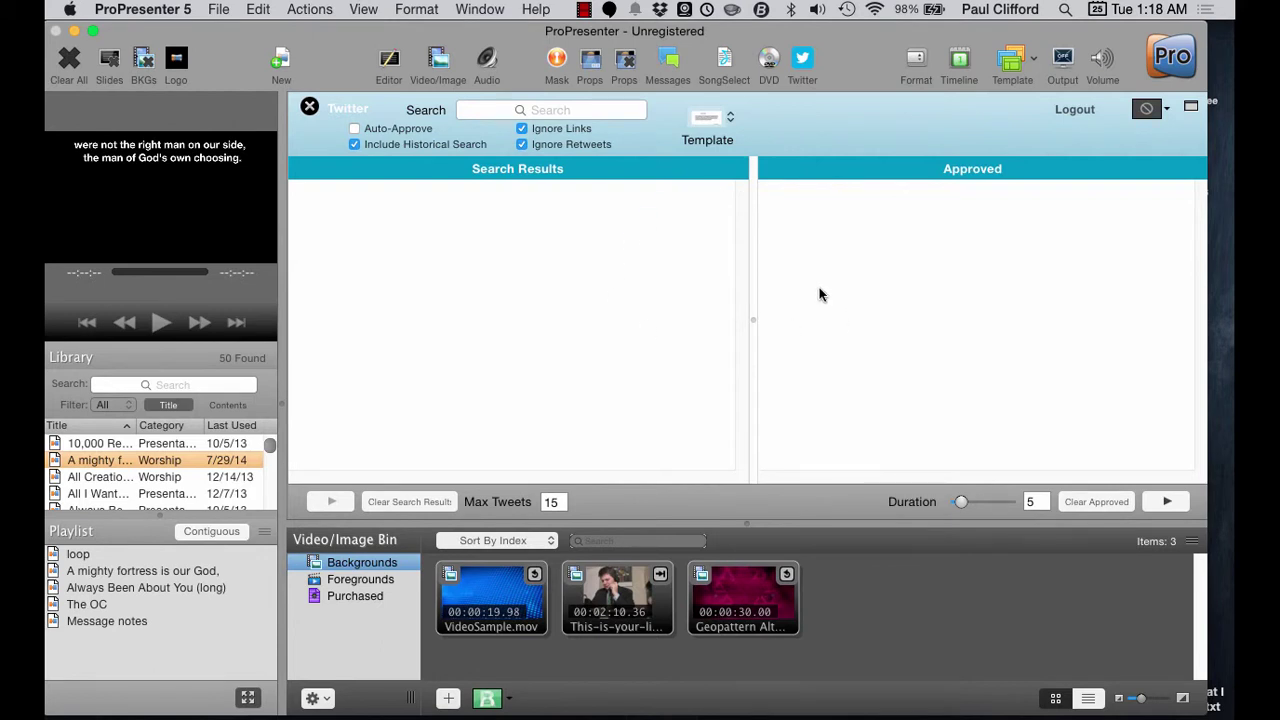
Clear the lyric slide from output and search Twitter for #givingthanks.
left_click(69, 60)
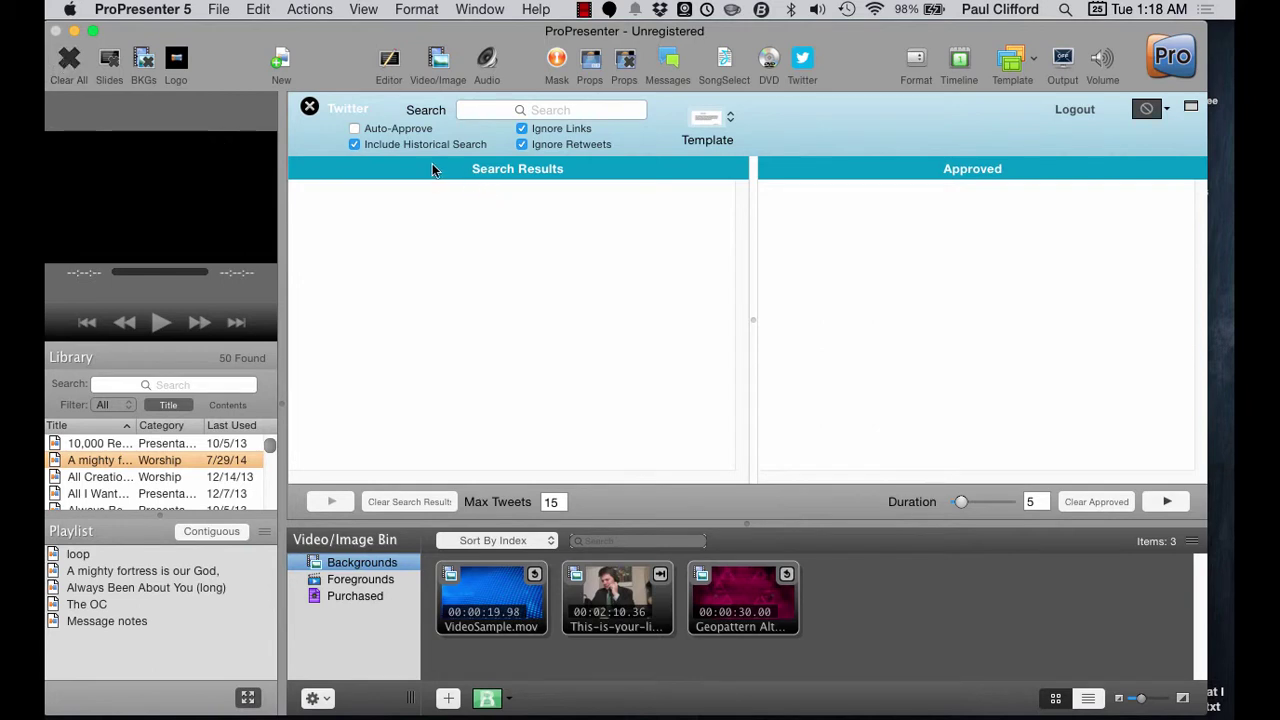
left_click(505, 108)
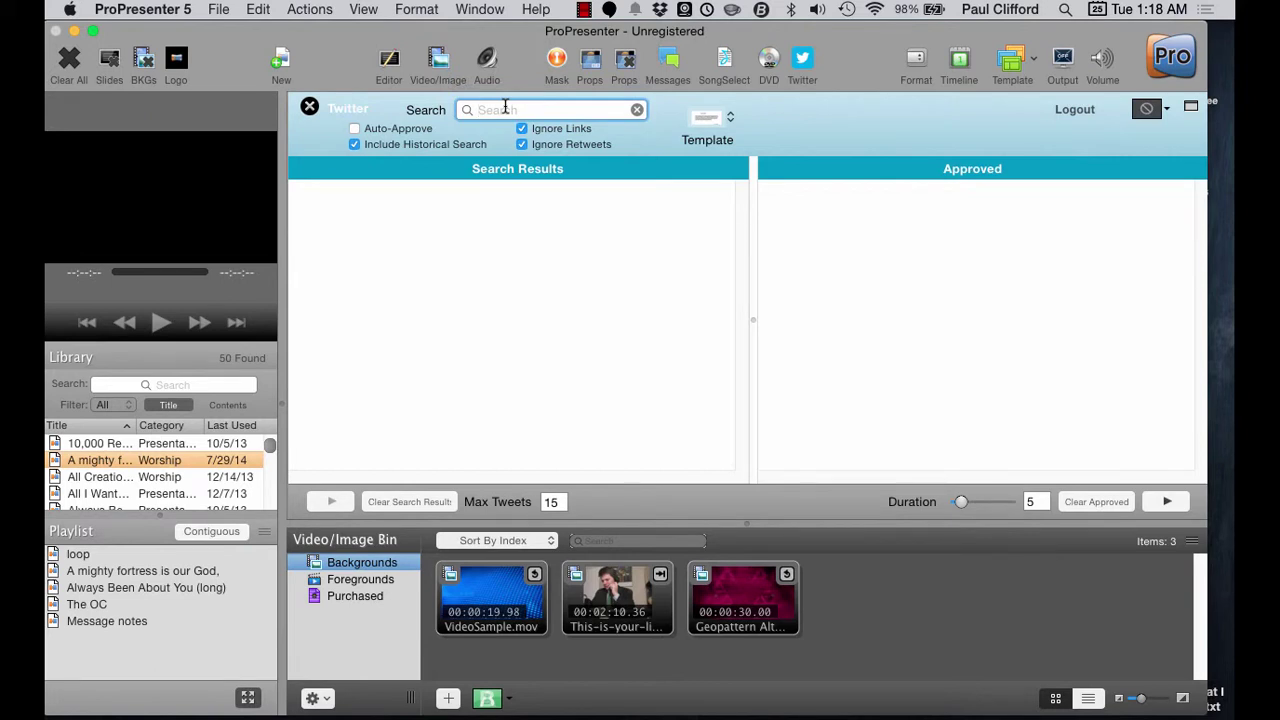
type("#")
type("givingthanks")
key("Return")
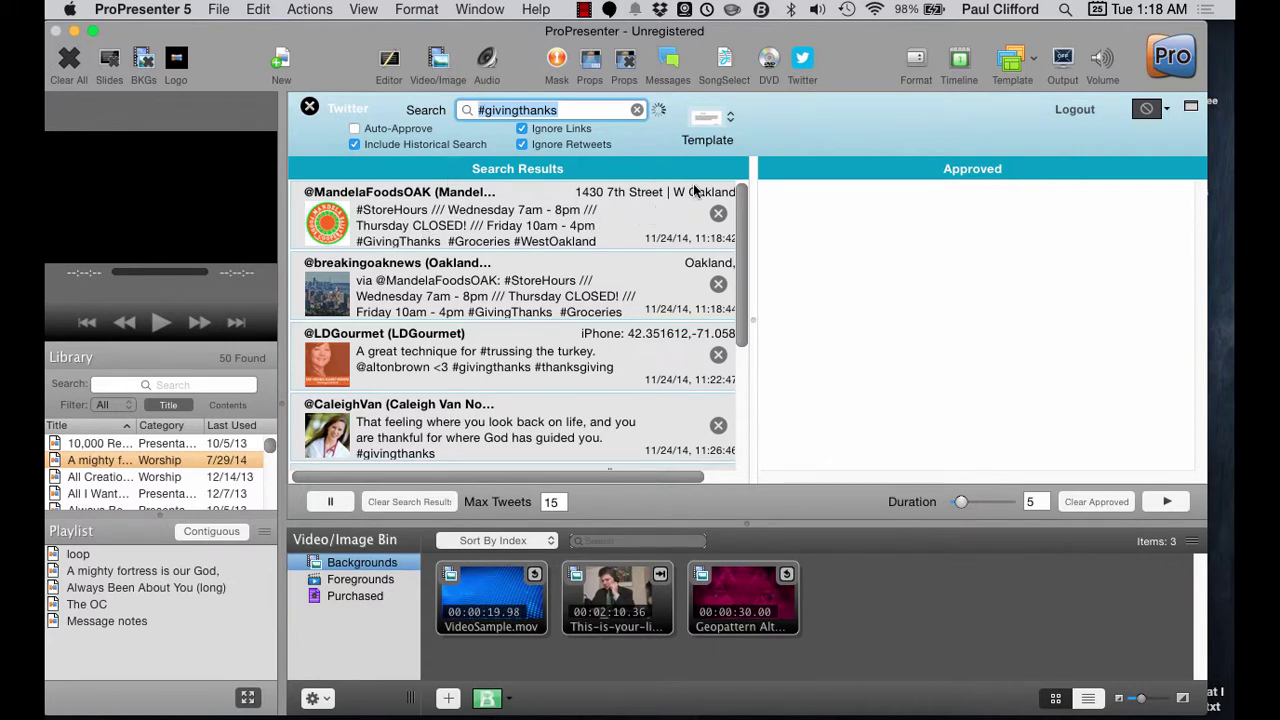
Remove the two store-hours tweets, the turkey-trussing tweet and the stuffing tweet from the results.
scroll(600, 280, "down", 3)
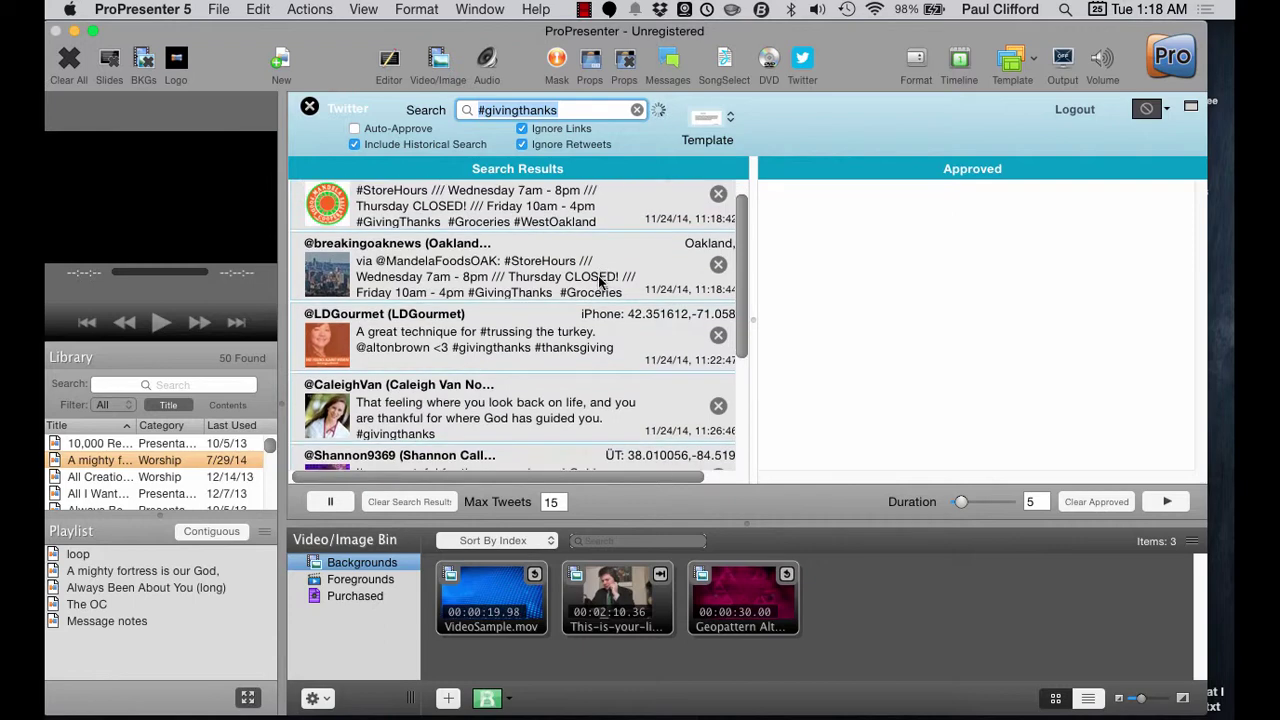
scroll(600, 282, "down", 4)
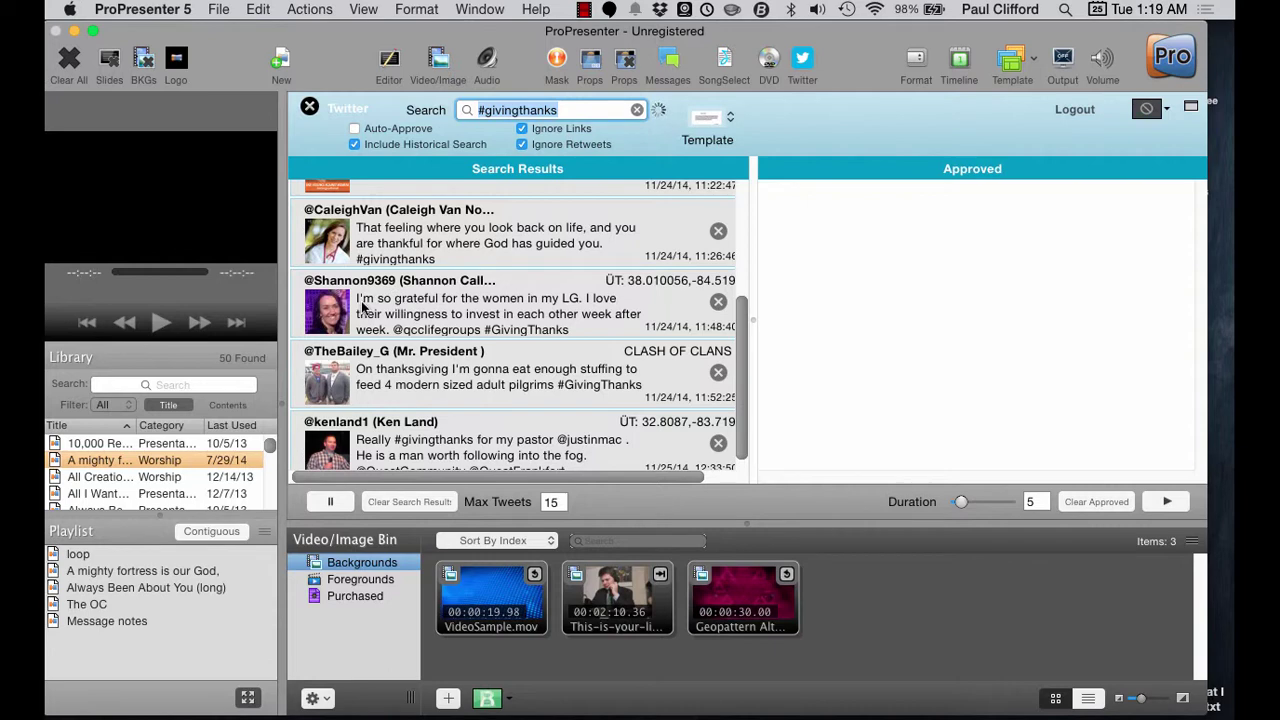
scroll(380, 309, "down", 1)
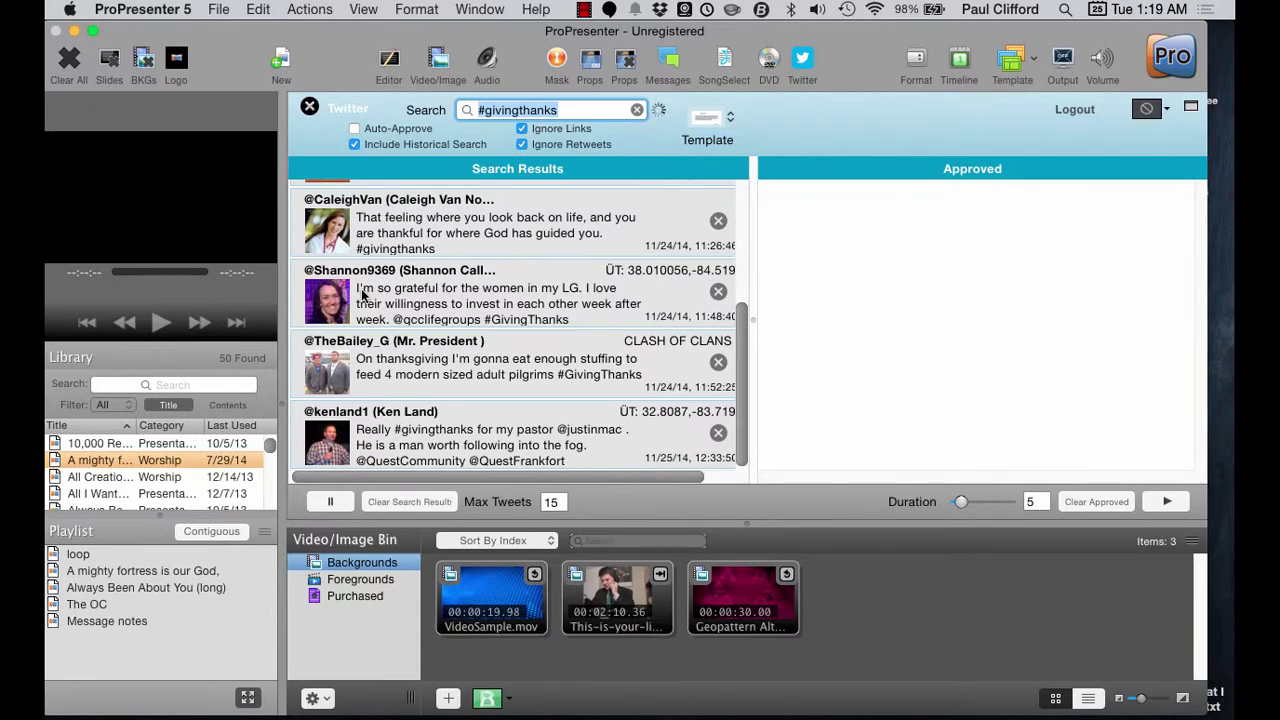
scroll(564, 250, "up", 5)
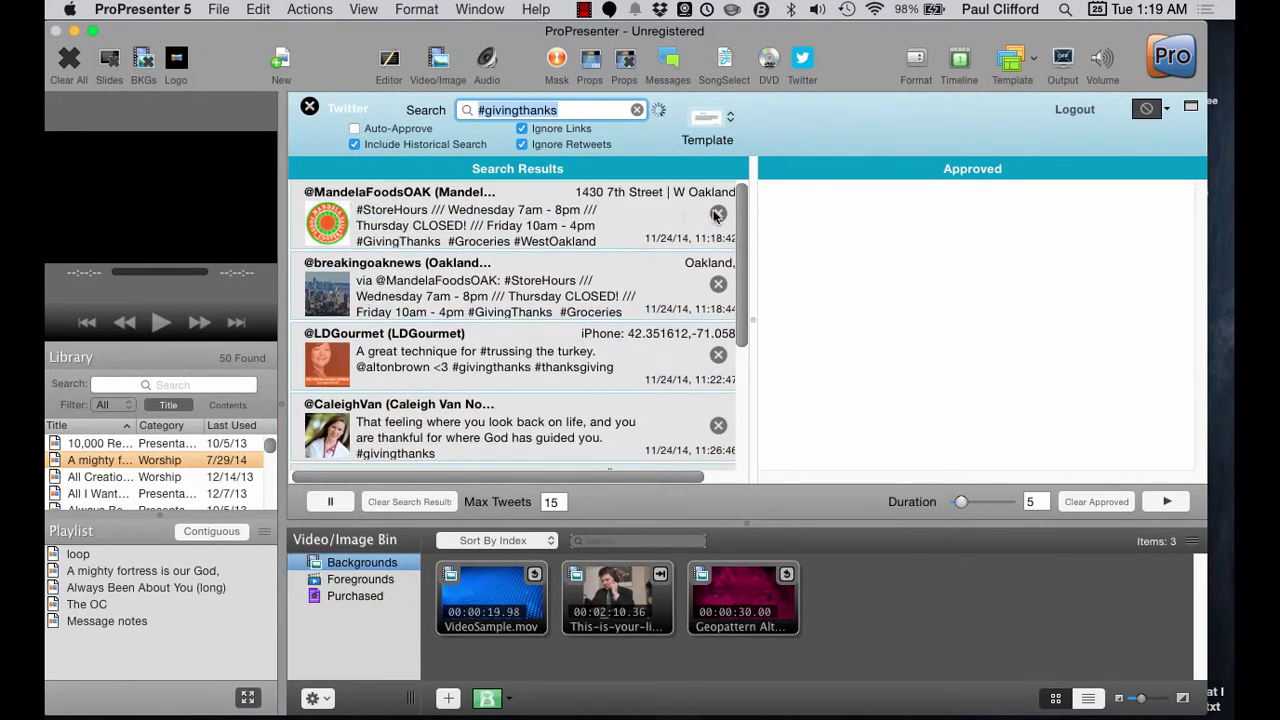
left_click(718, 213)
left_click(718, 213)
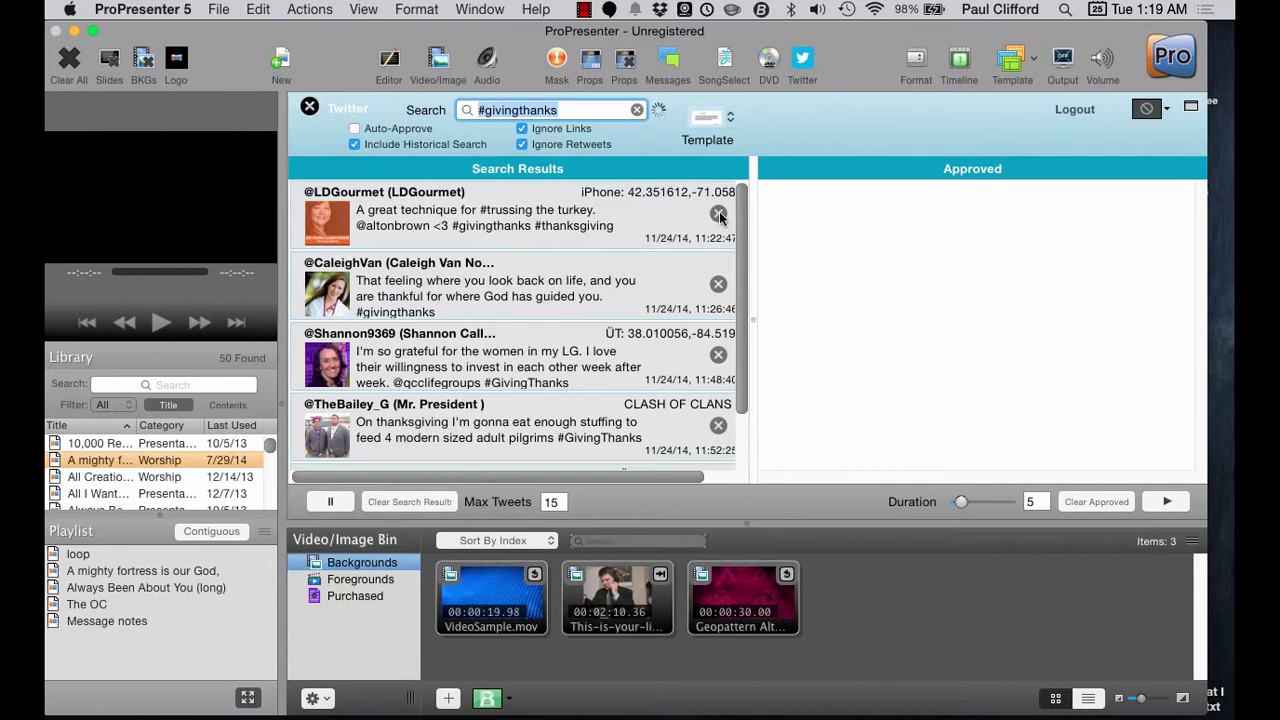
left_click(718, 213)
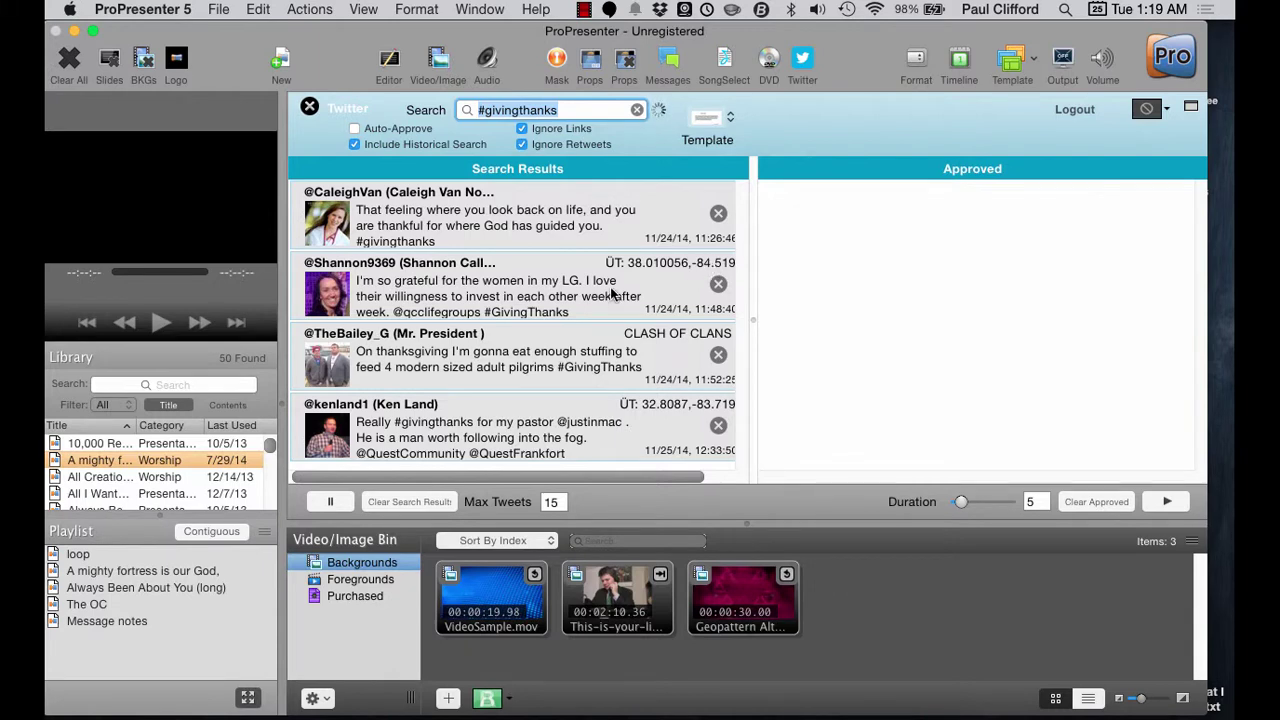
left_click(718, 355)
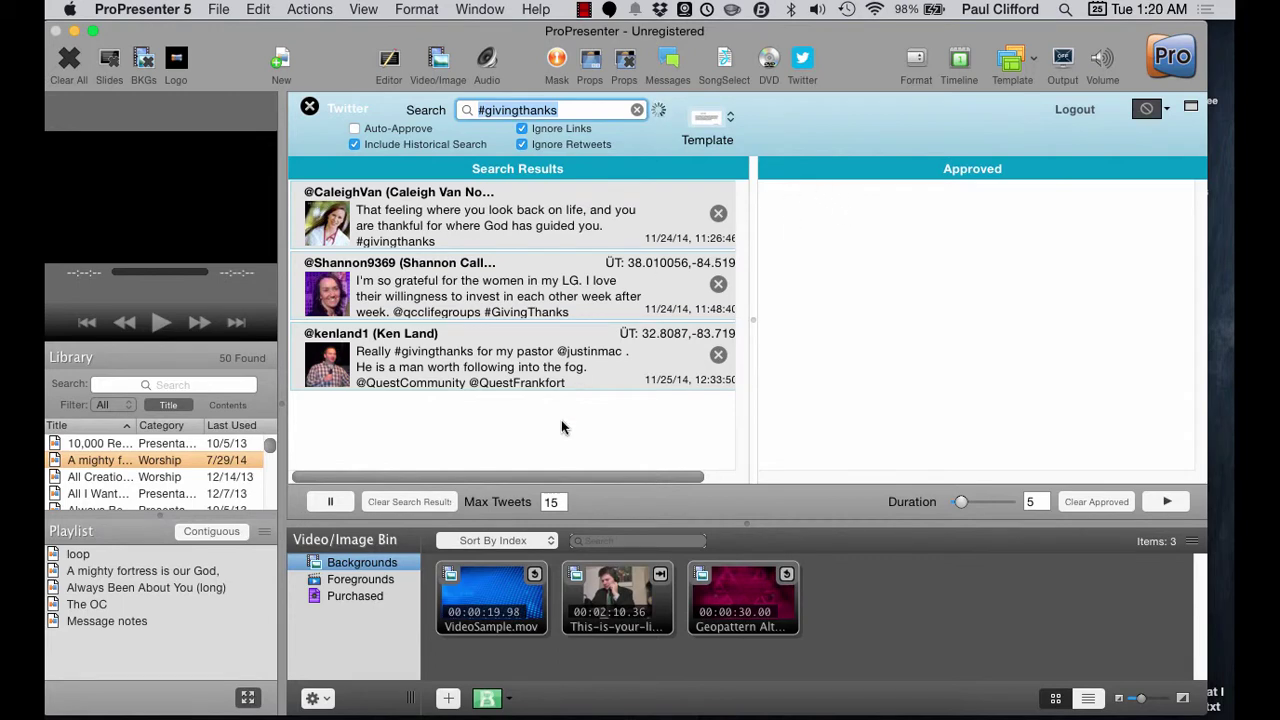
Approve the life, women-in-LG and pastor tweets, and set tweet Duration to 10 seconds.
scroll(583, 475, "right", 3)
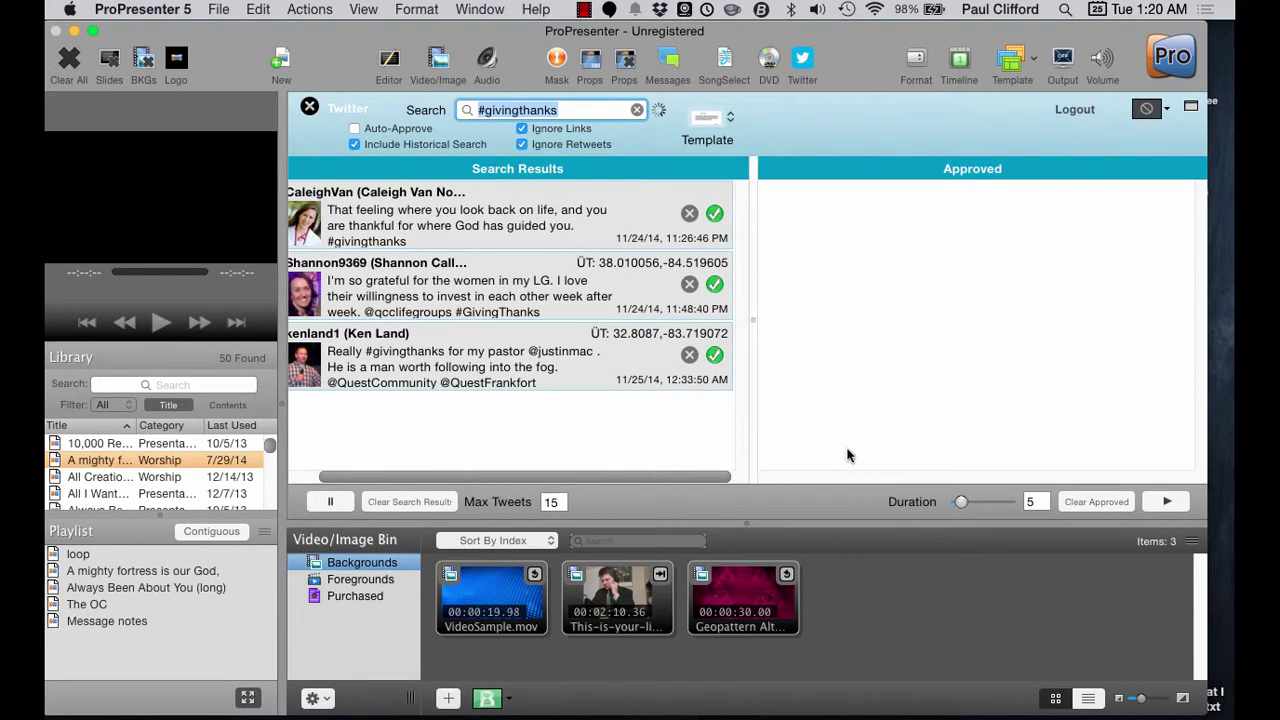
left_click(714, 213)
left_click(714, 222)
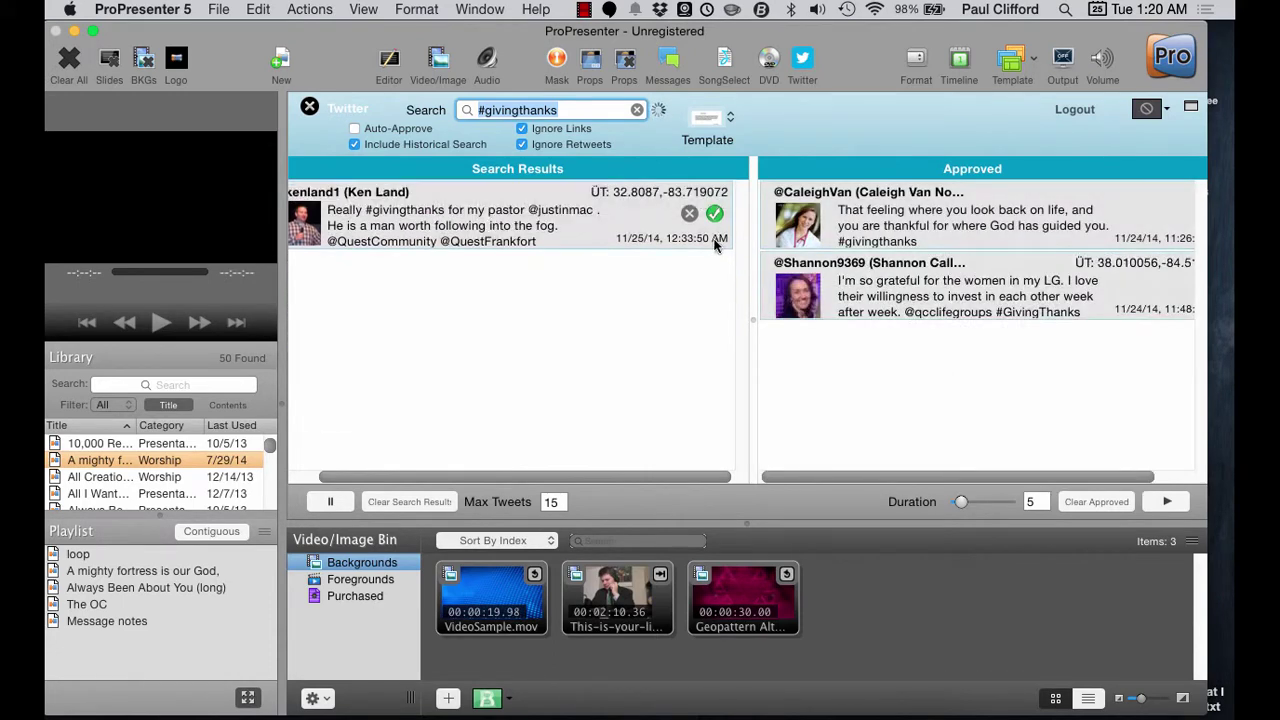
left_click(714, 214)
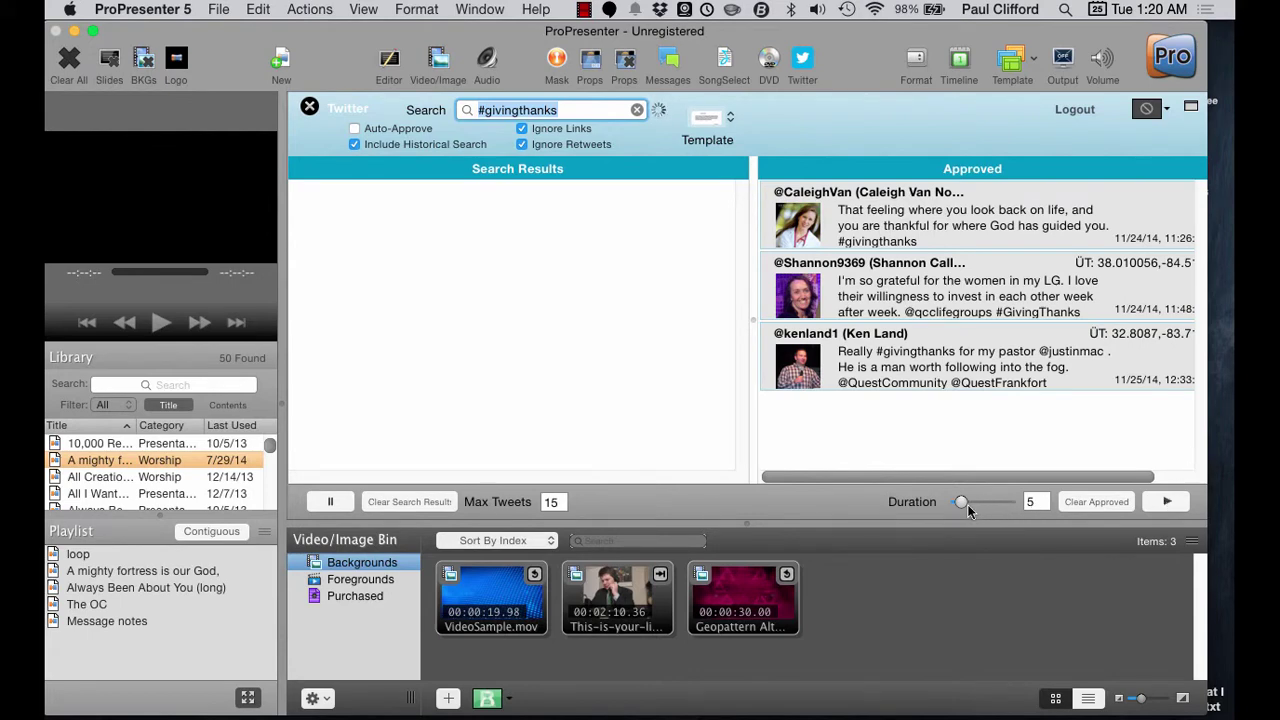
left_click_drag(962, 508, 966, 508)
Play the approved tweets, switch the template to Dark Handwriting, then pause playback.
left_click(1170, 503)
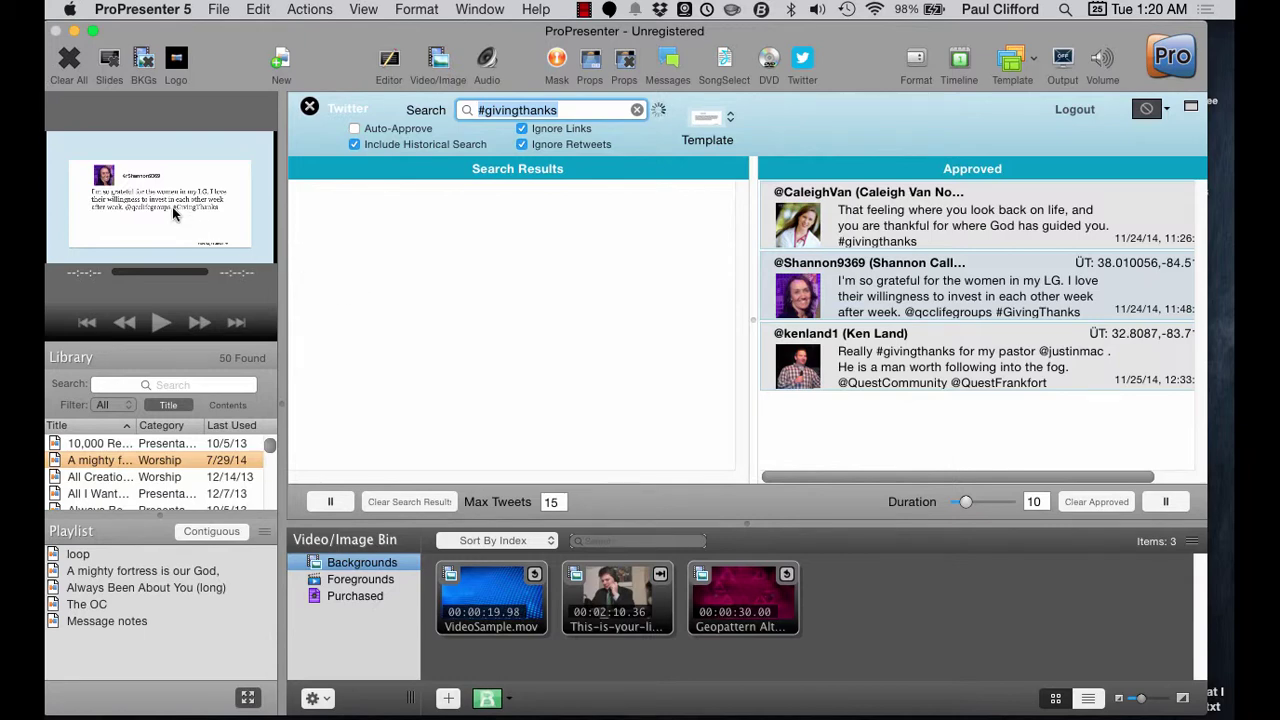
left_click(730, 119)
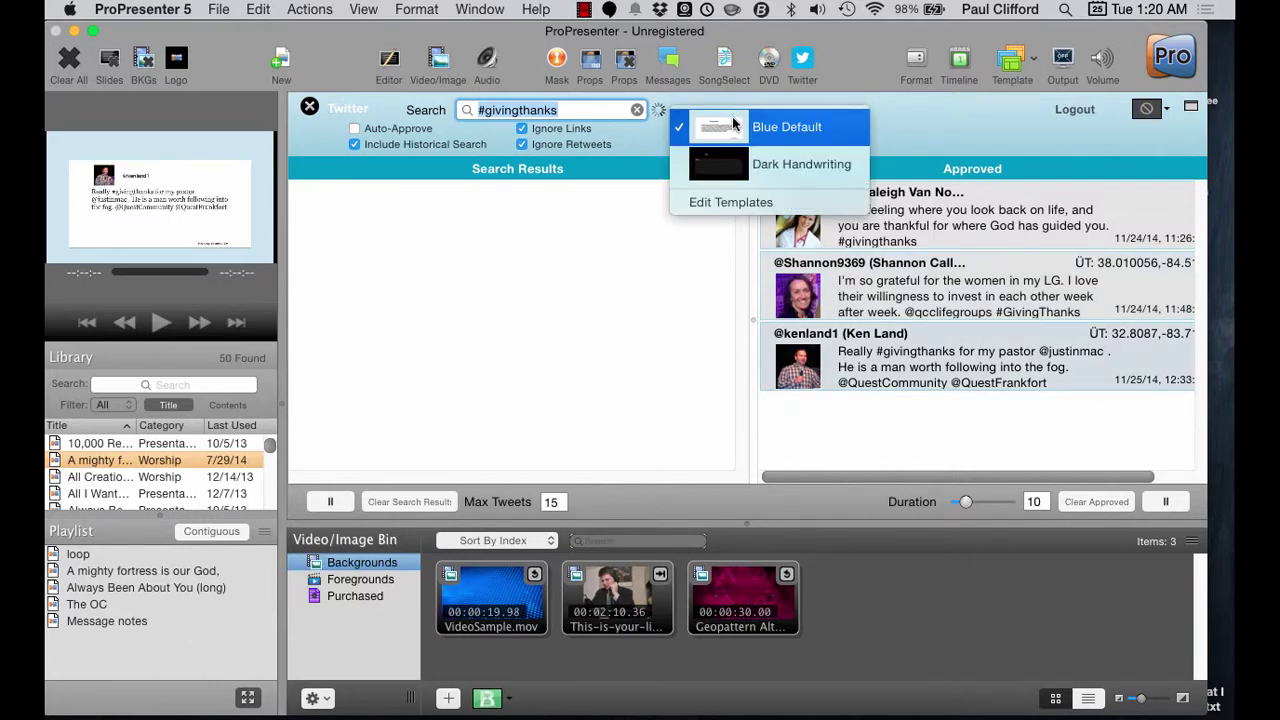
left_click(740, 168)
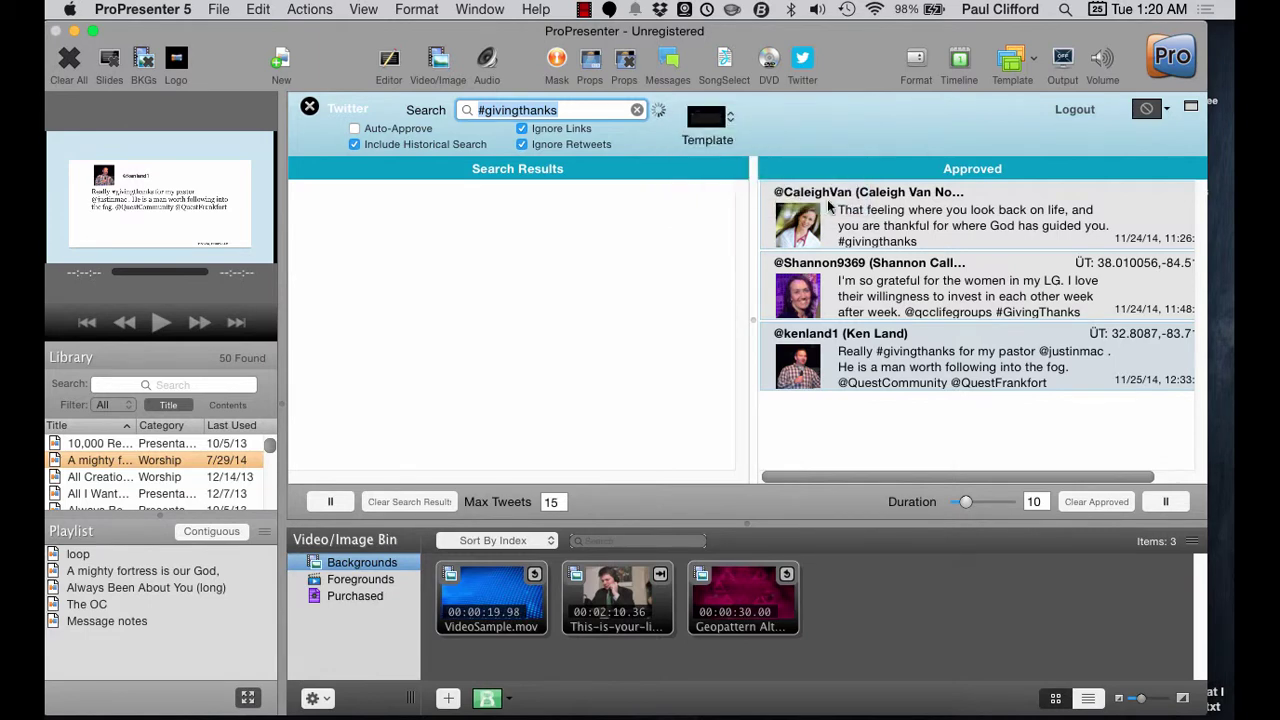
left_click(1165, 501)
Keep Dark Handwriting on the first queued tweet and clear the Approved list.
left_click(968, 206)
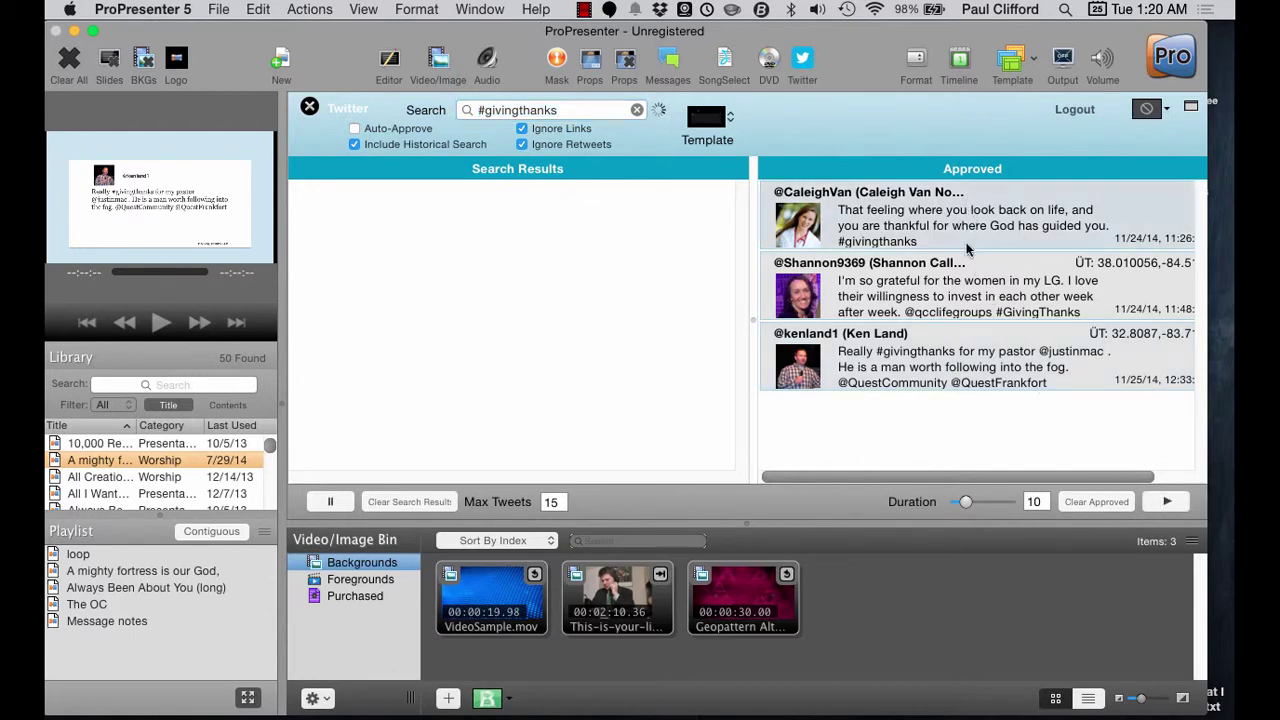
left_click(727, 118)
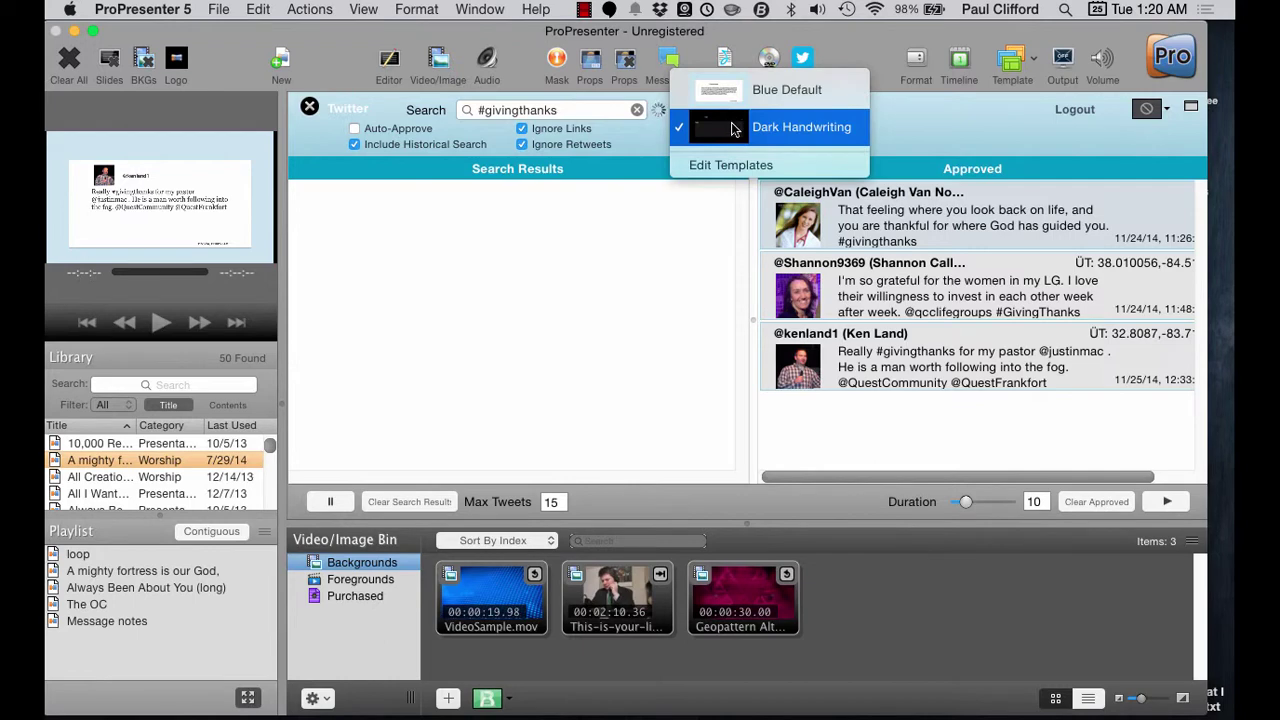
left_click(731, 123)
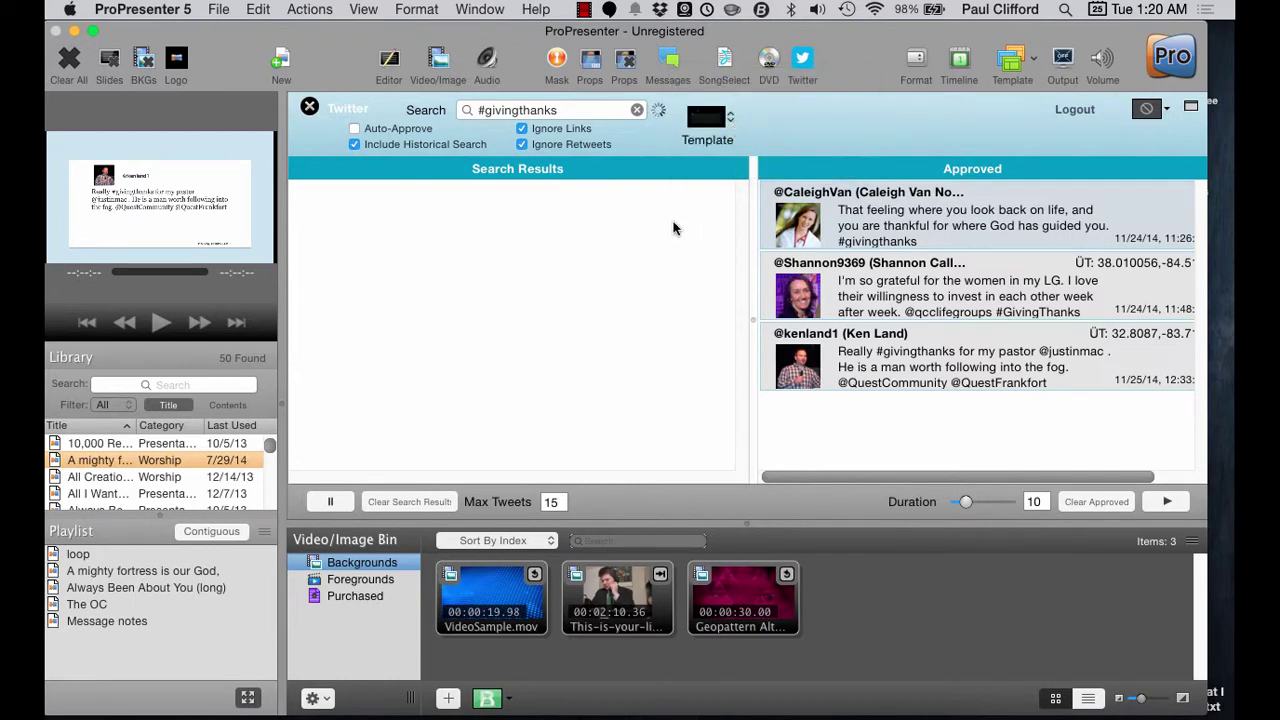
left_click(1093, 503)
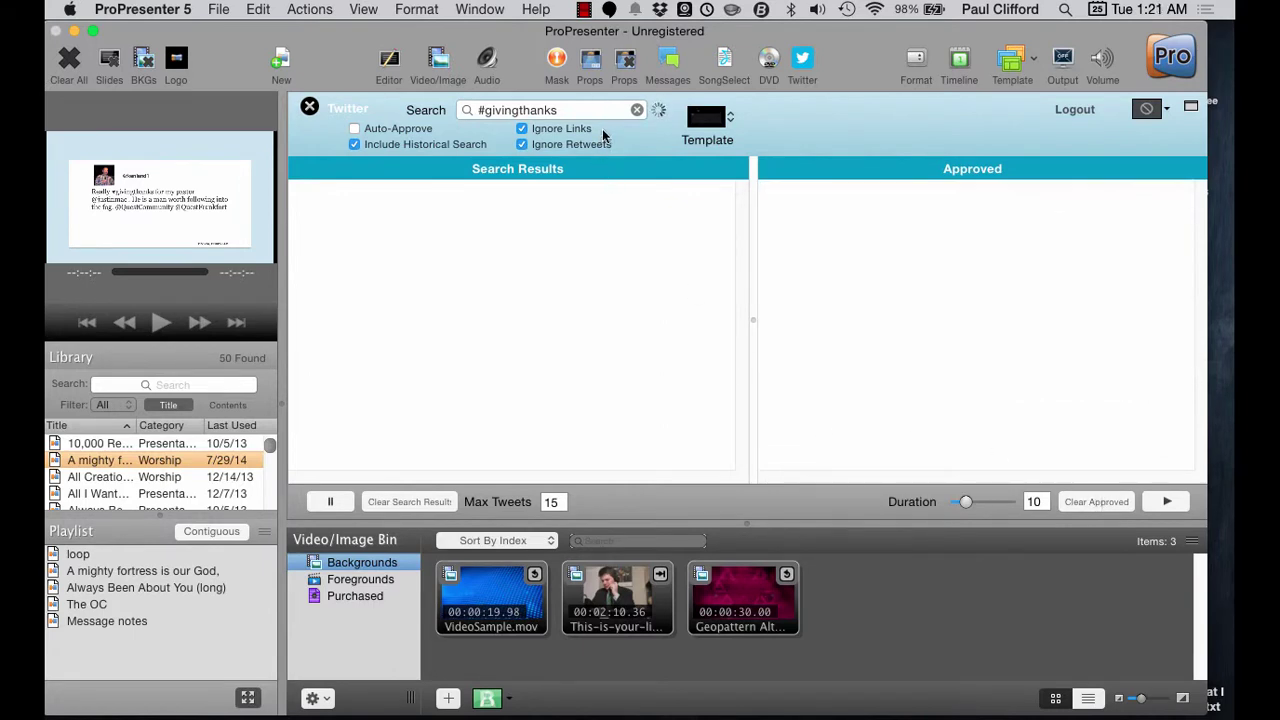
Clear the Twitter search field and search #givingthanks again.
left_click(638, 111)
left_click(574, 109)
type("#")
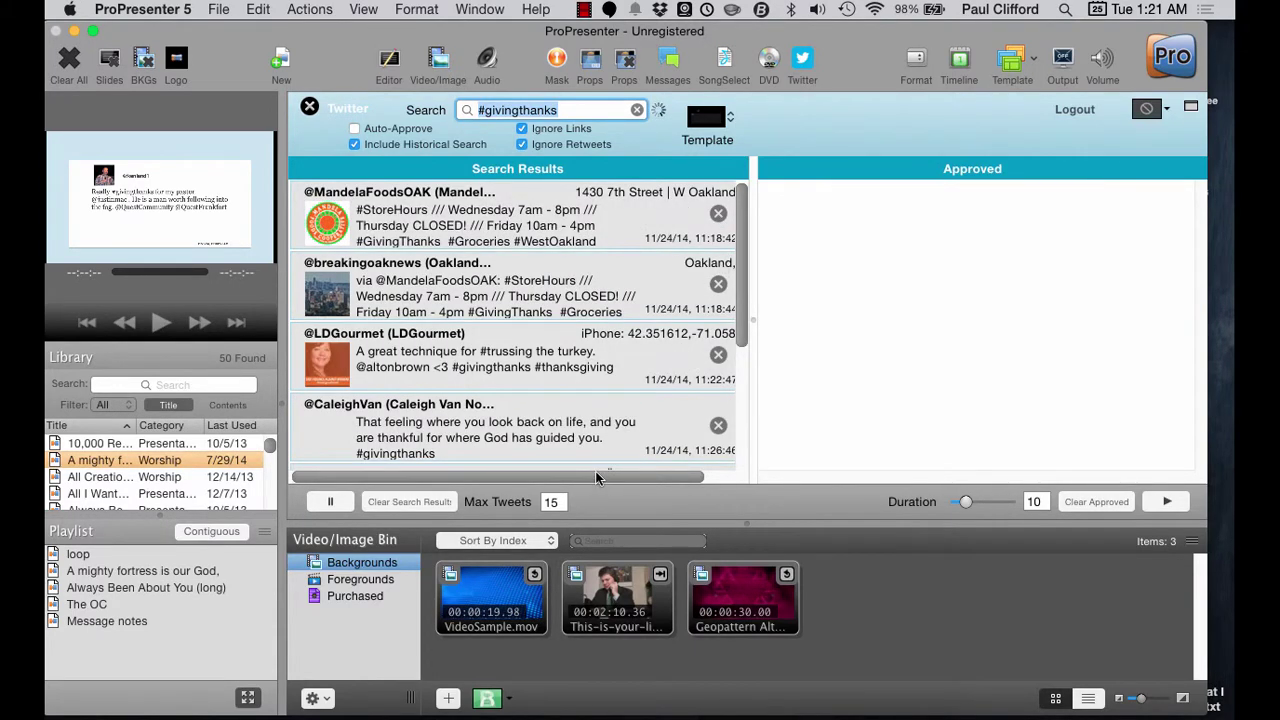
left_click_drag(595, 471, 661, 469)
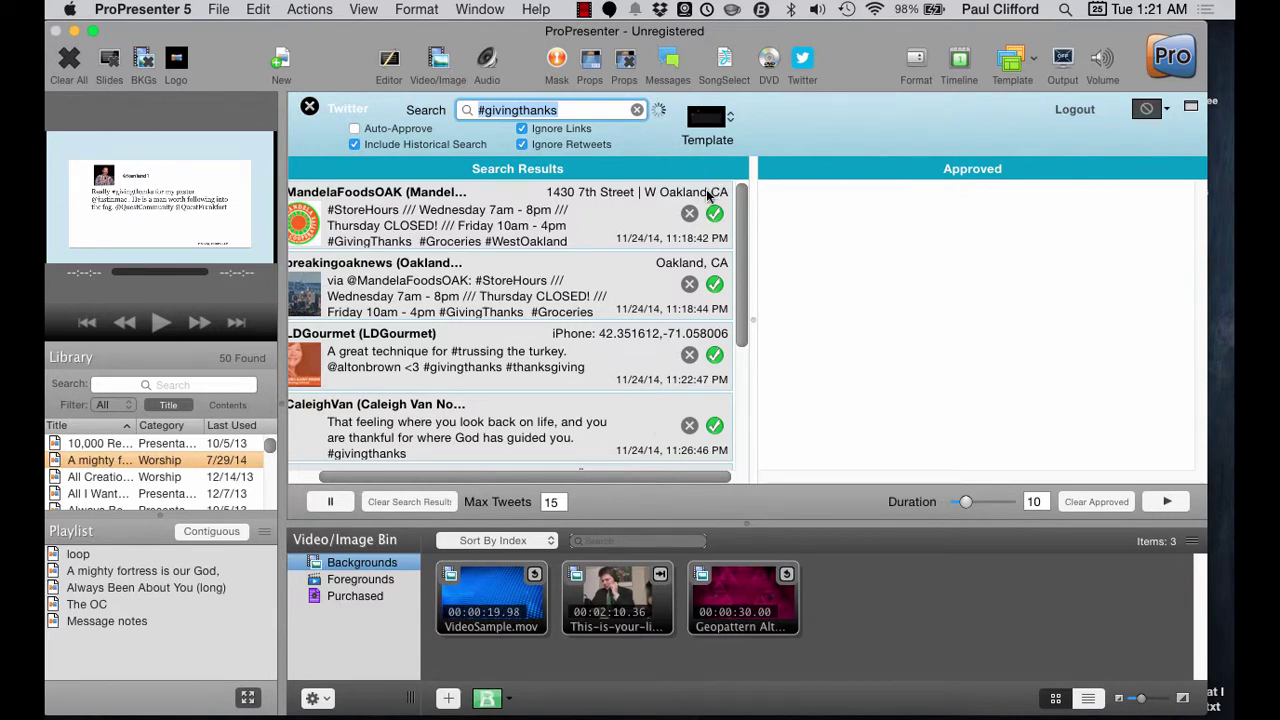
Reject both store-hours tweets and the turkey-trussing tweet, and approve the life, women-in-LG and pastor tweets.
left_click(689, 213)
left_click(689, 213)
left_click(689, 212)
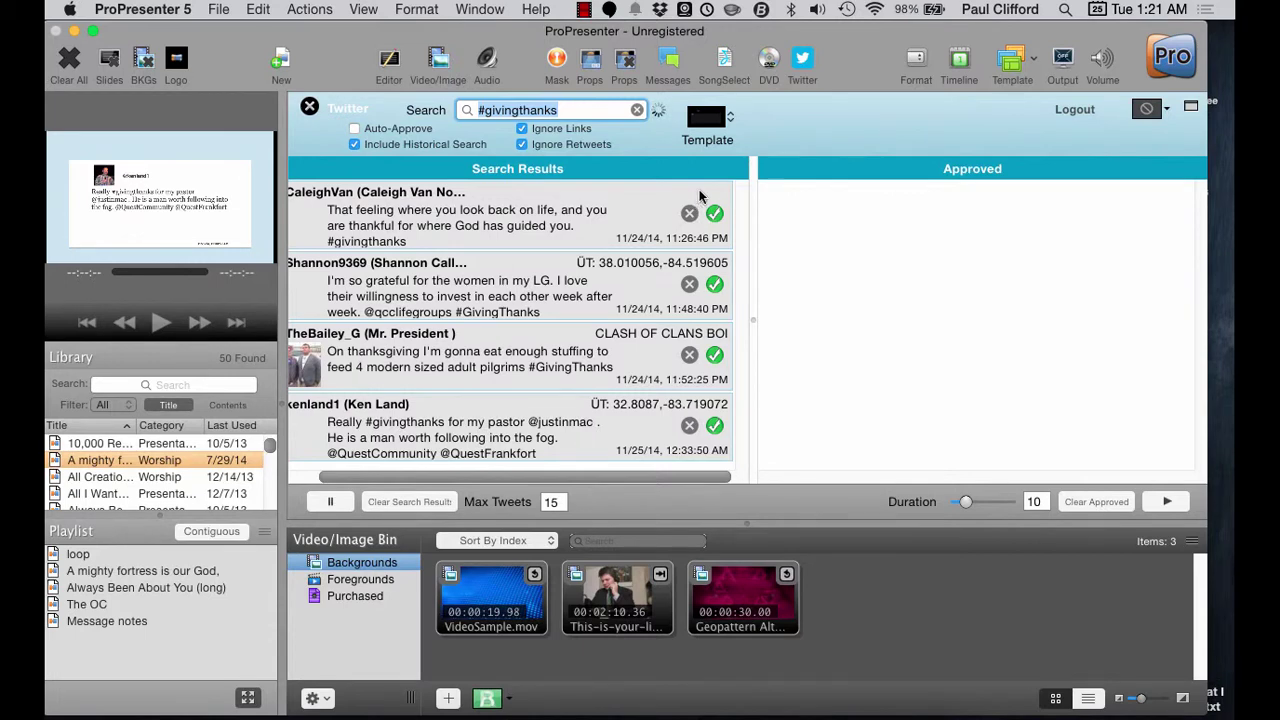
left_click(714, 213)
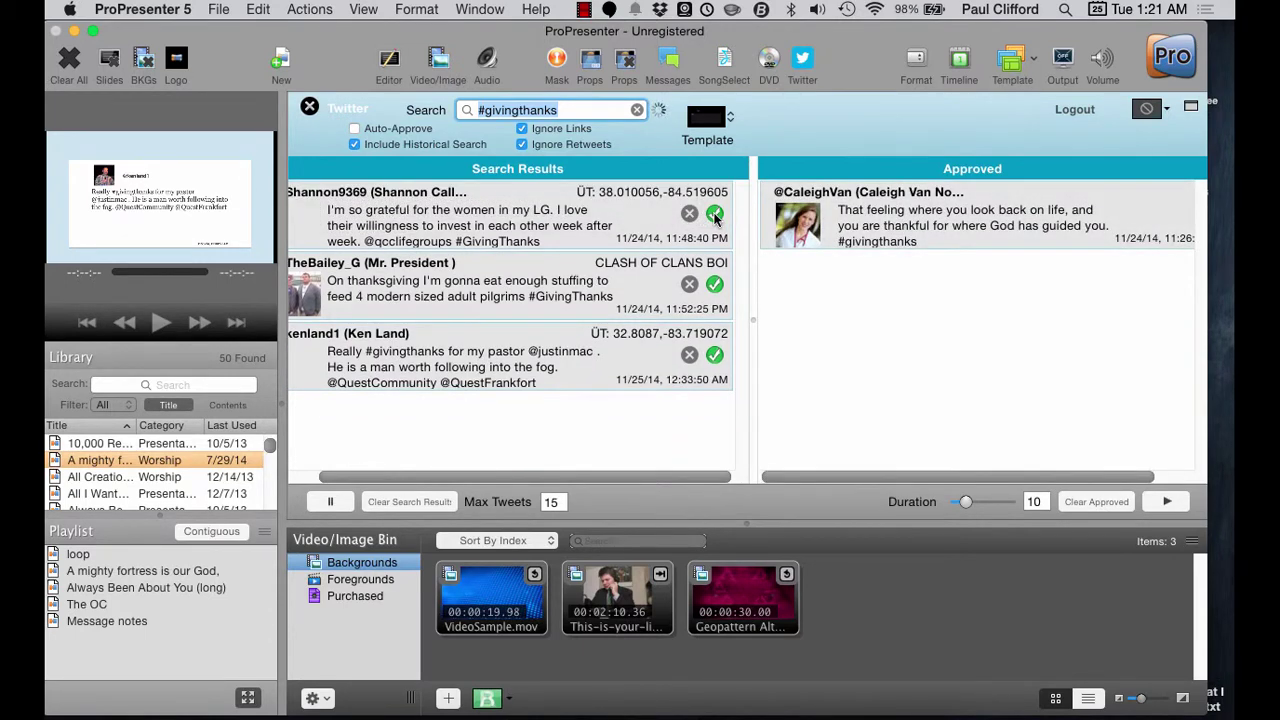
left_click(714, 214)
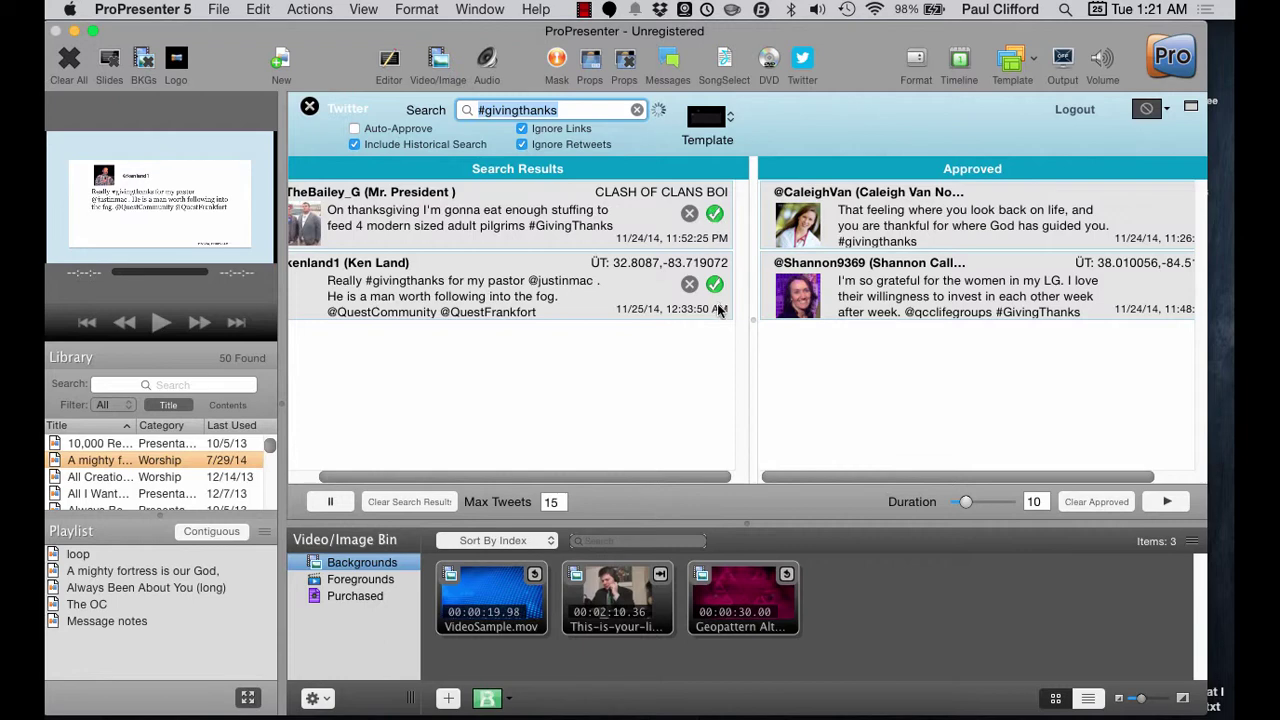
left_click(714, 284)
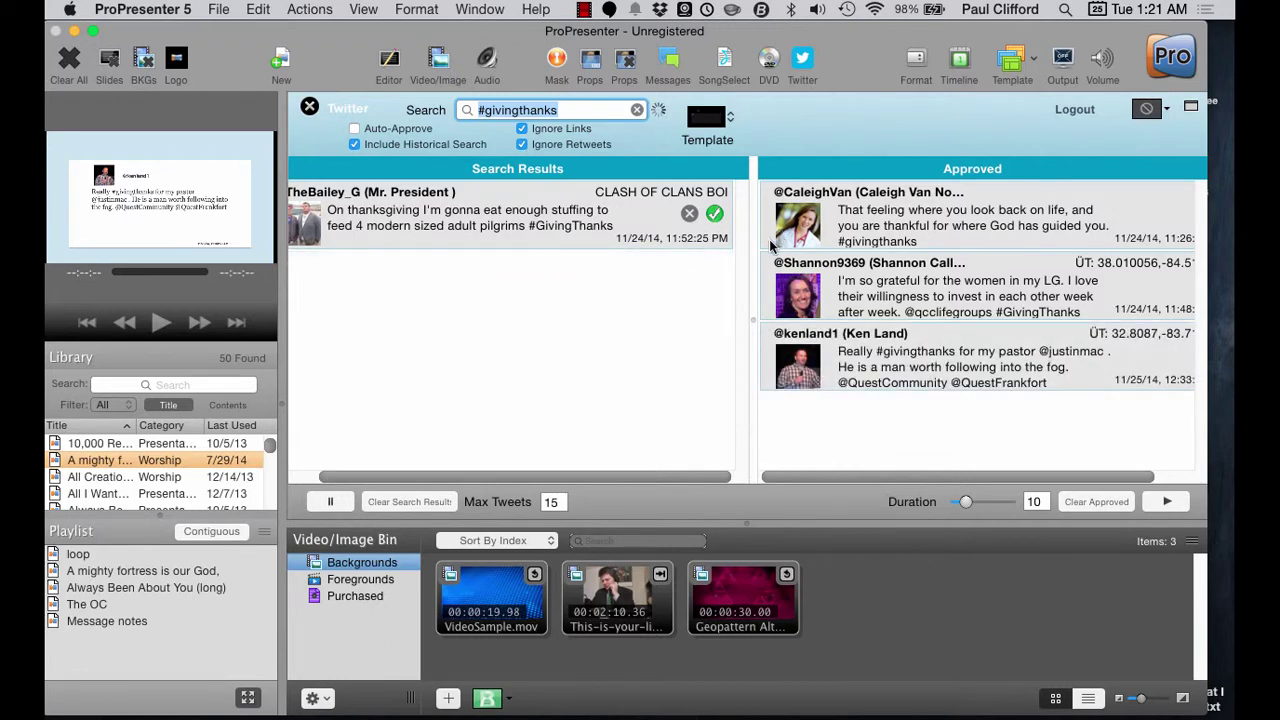
Play the approved queue on output and reject the stuffing tweet.
left_click(837, 205)
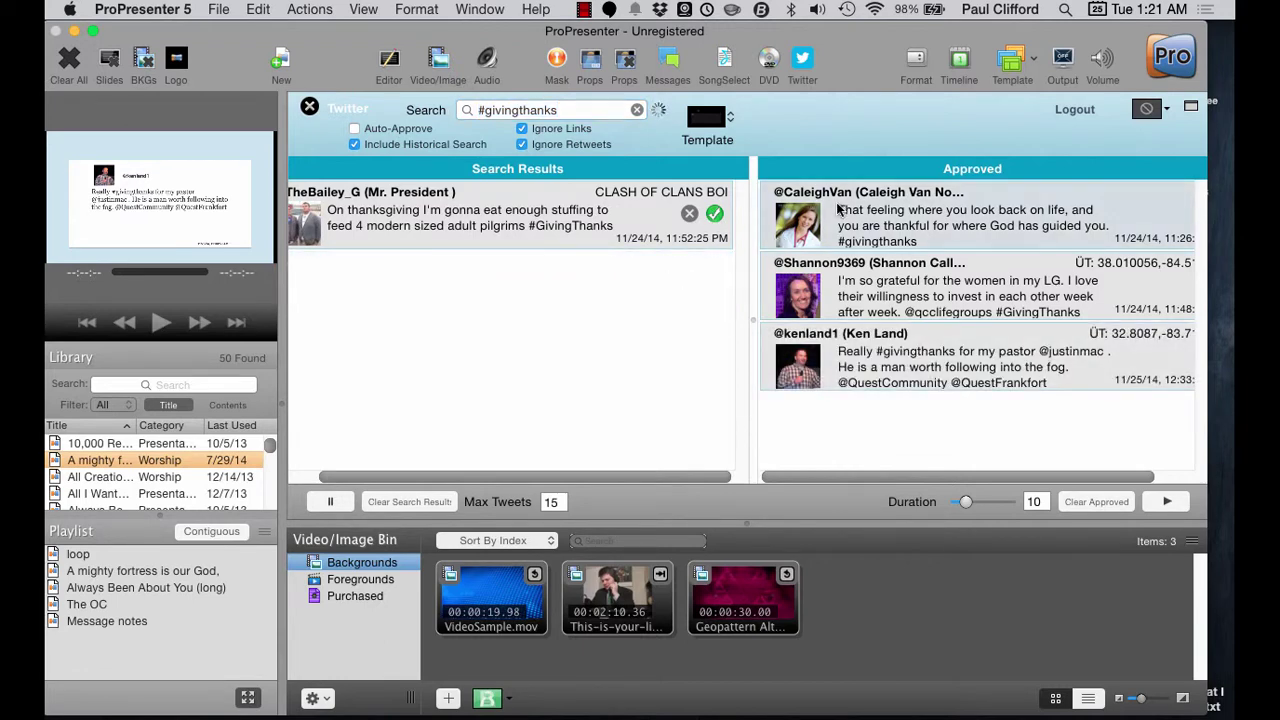
left_click(1167, 502)
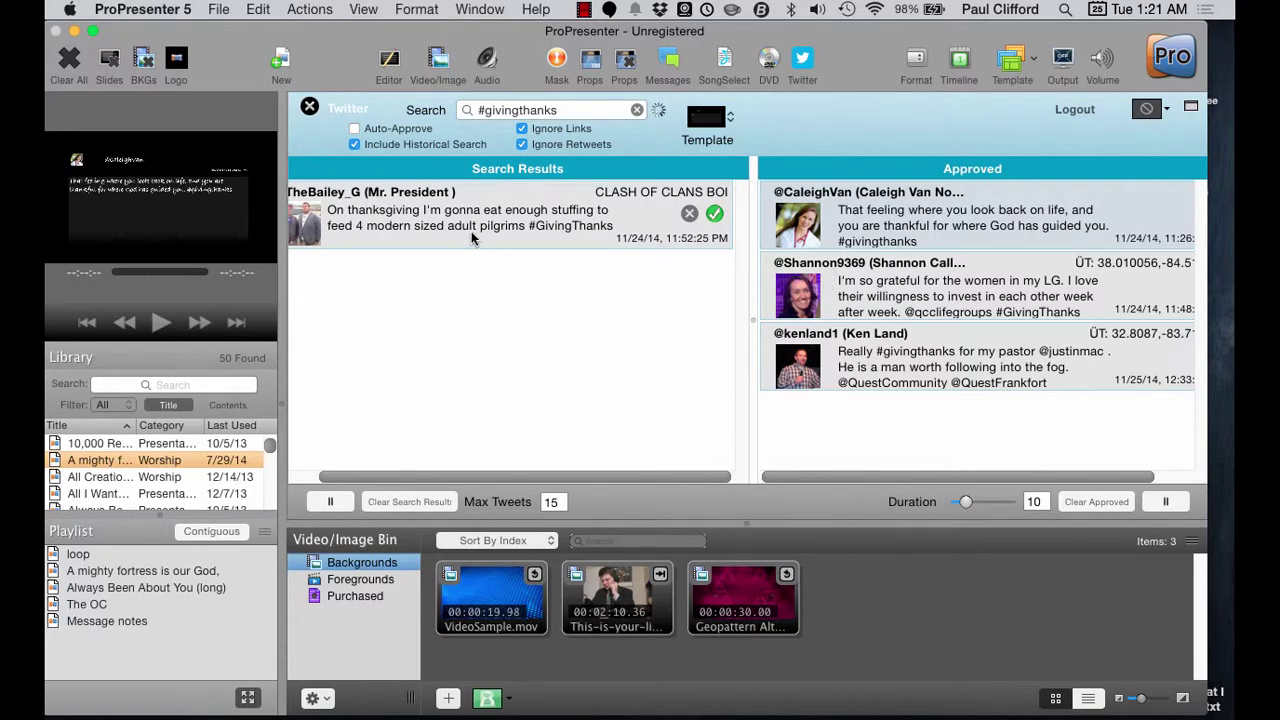
left_click(688, 215)
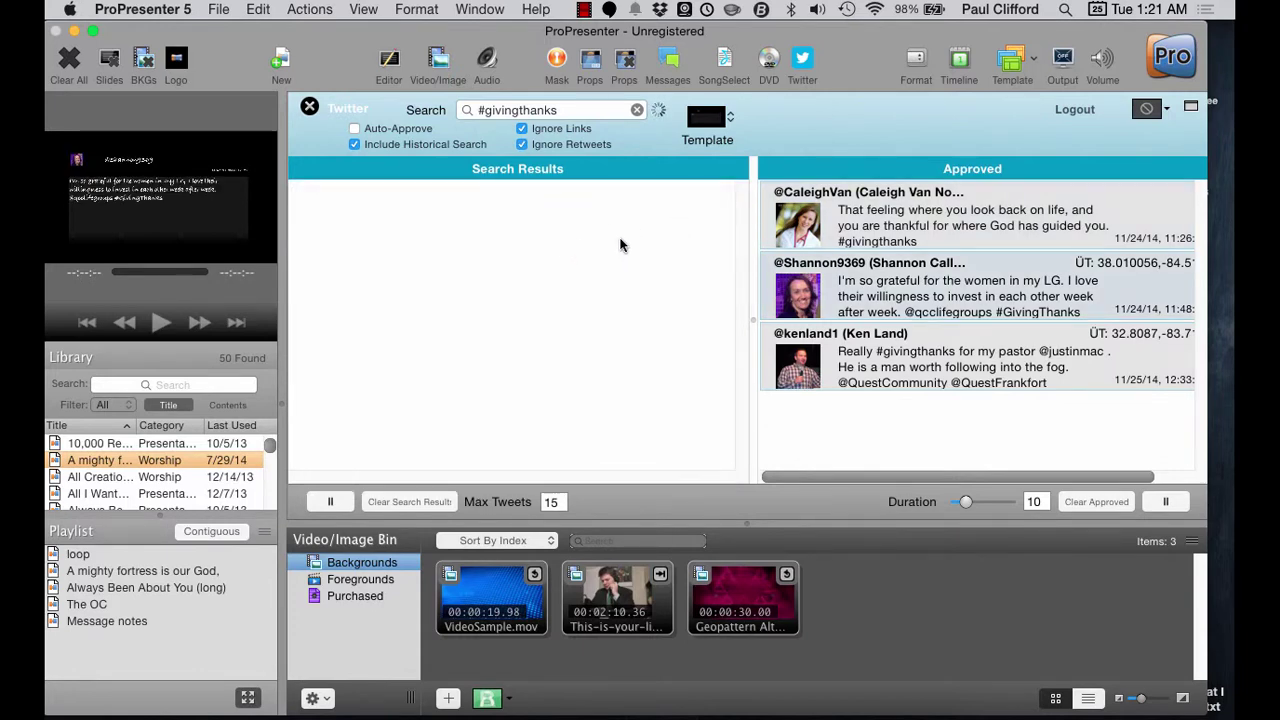
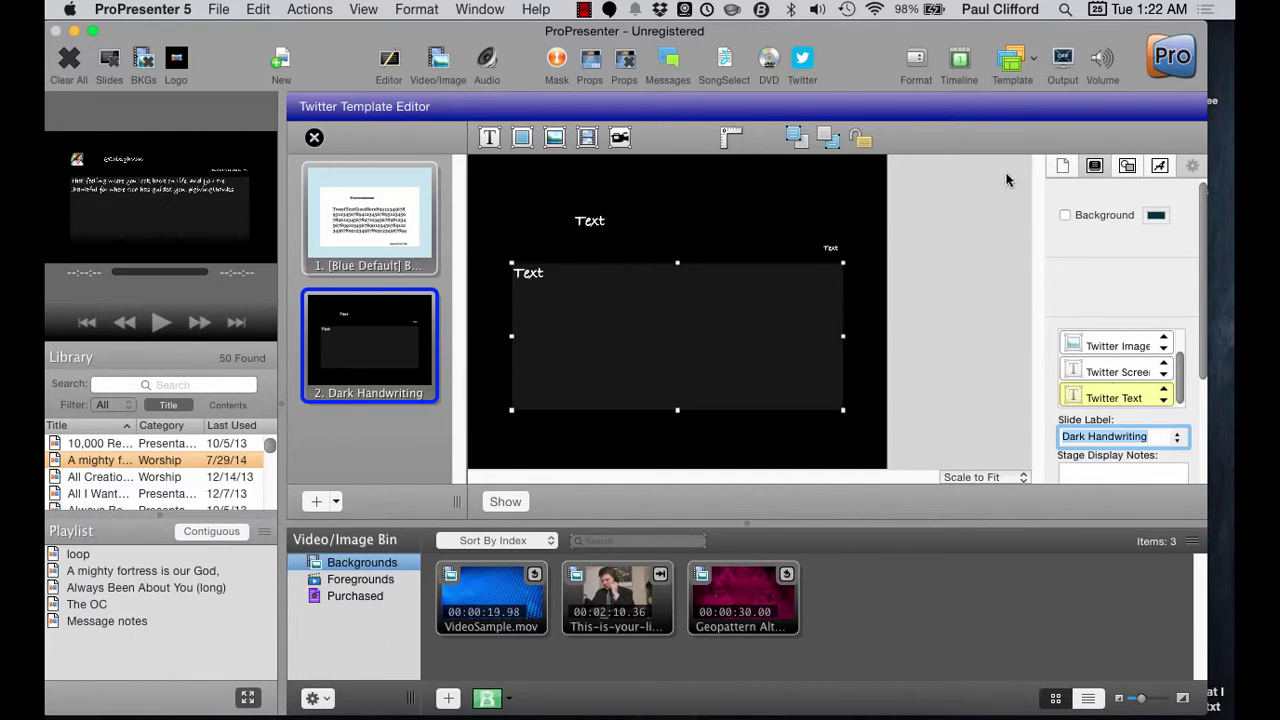
Set the template text to Arial Rounded MT Bold, Bold weight, and apply it to all boxes.
left_click(1159, 166)
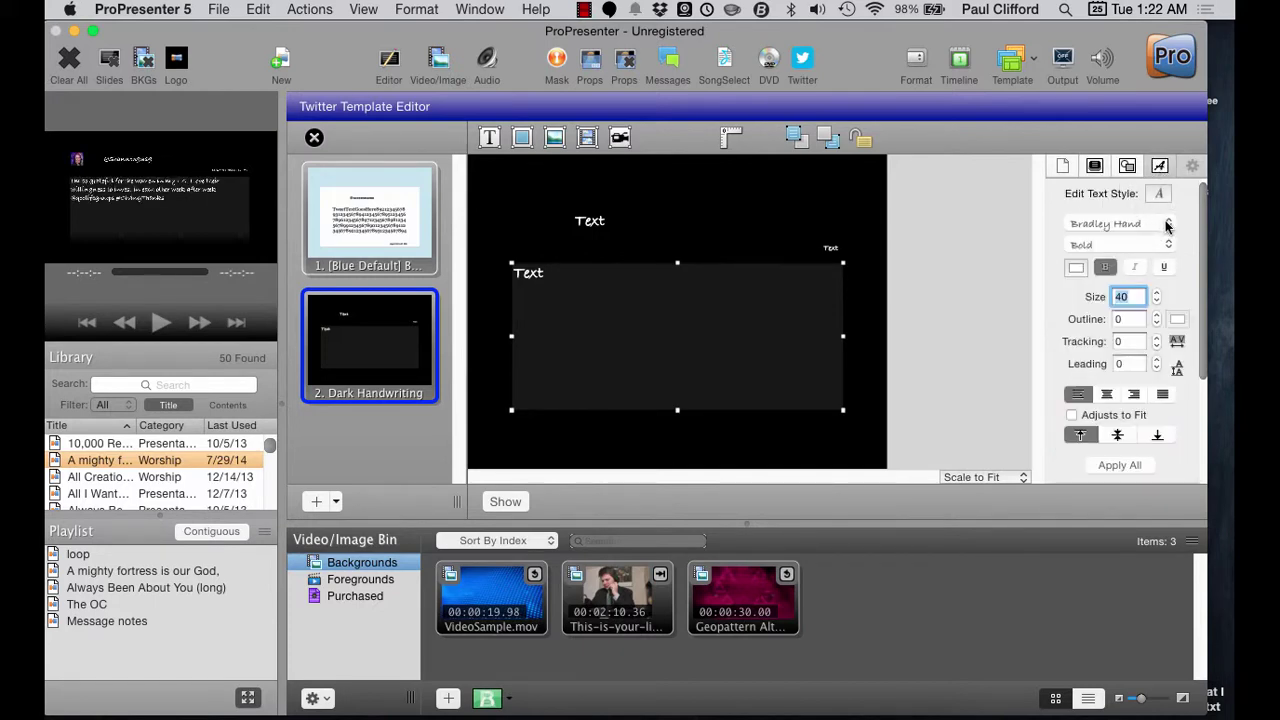
left_click(1166, 226)
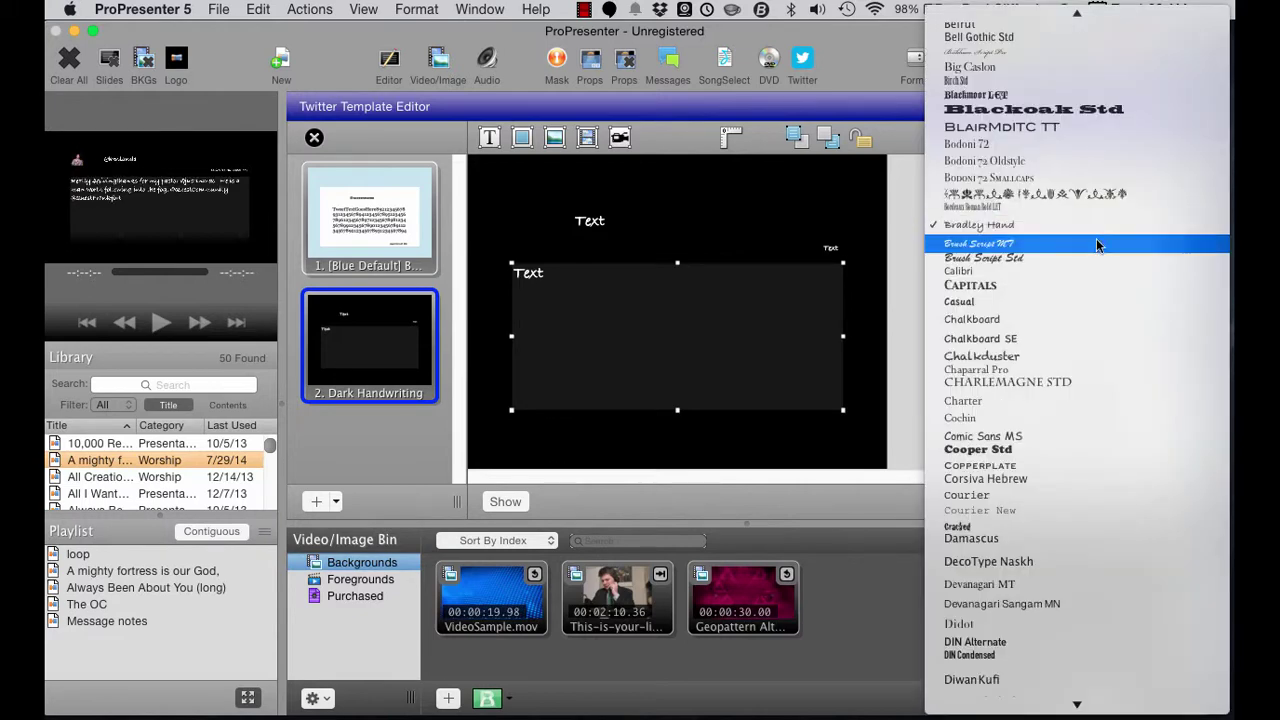
scroll(1073, 245, "up", 5)
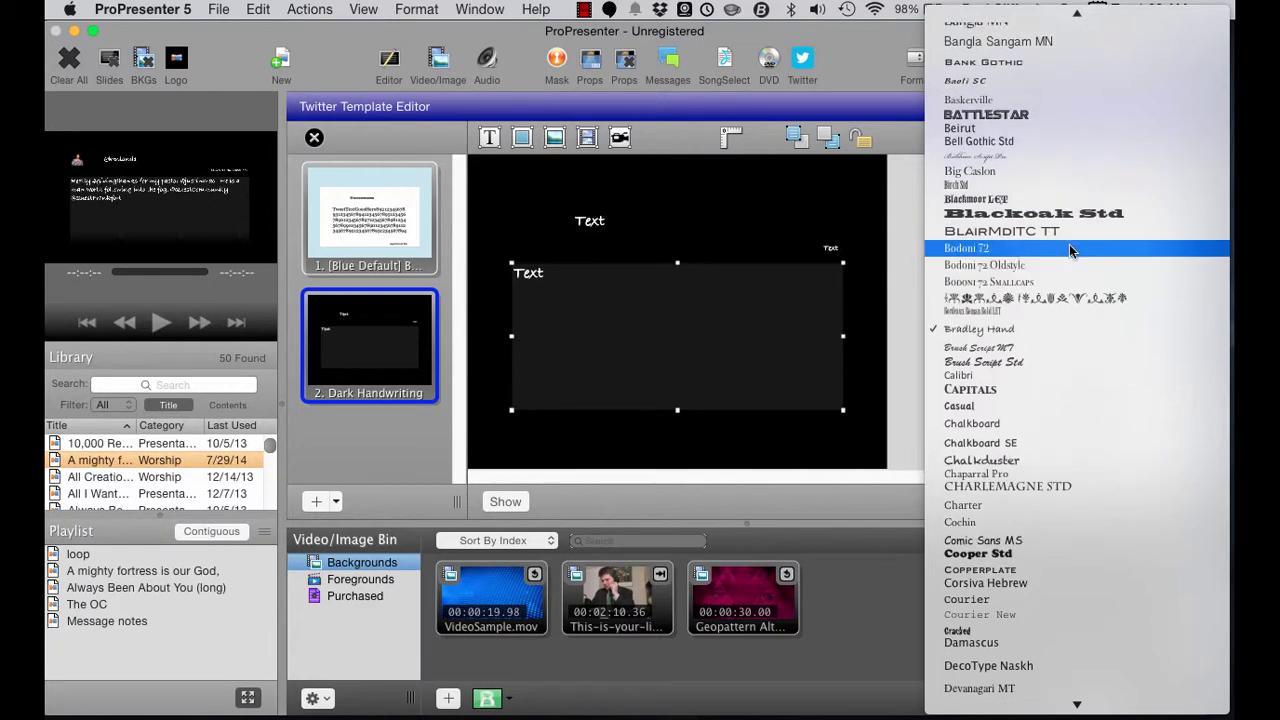
scroll(1070, 250, "up", 3)
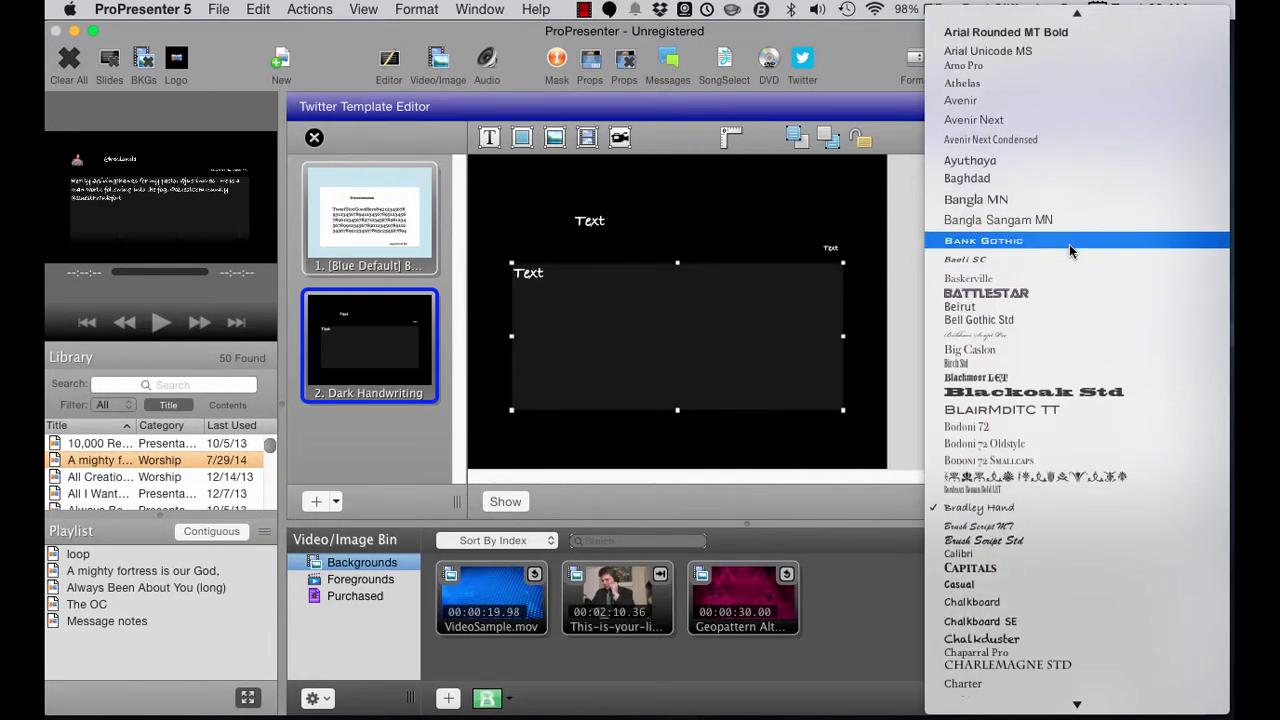
scroll(1070, 250, "up", 3)
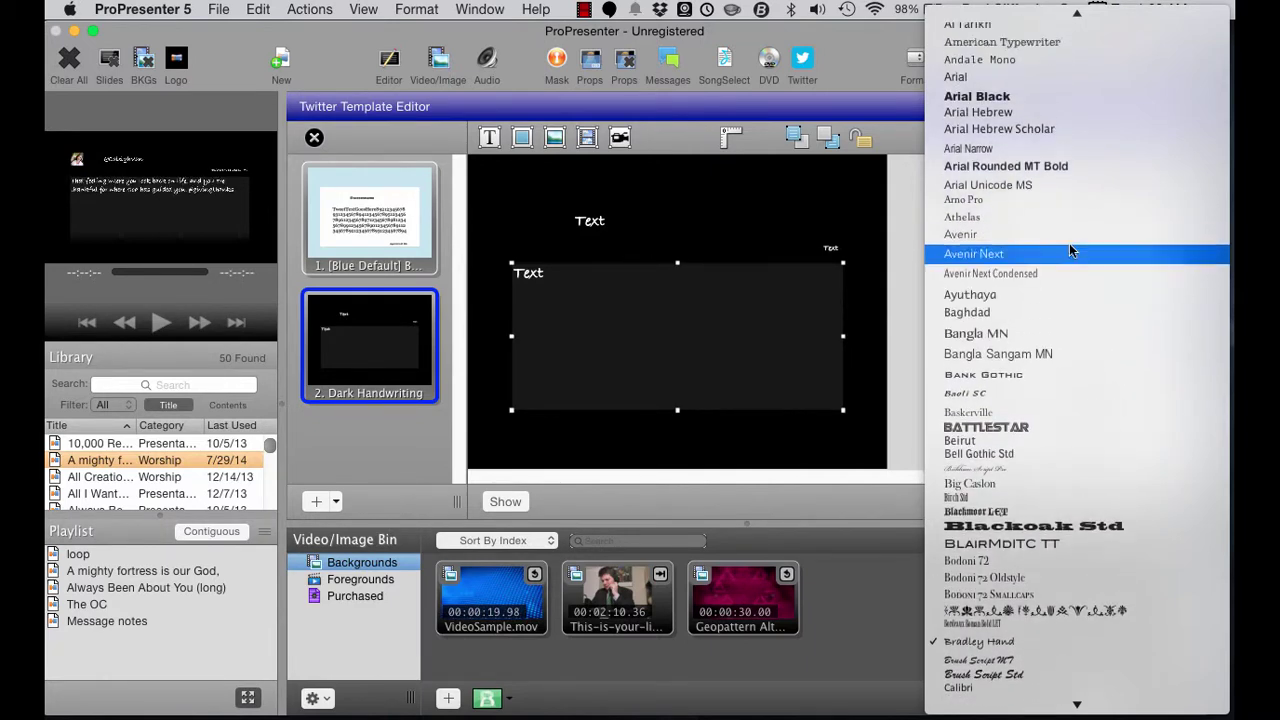
scroll(1069, 248, "up", 1)
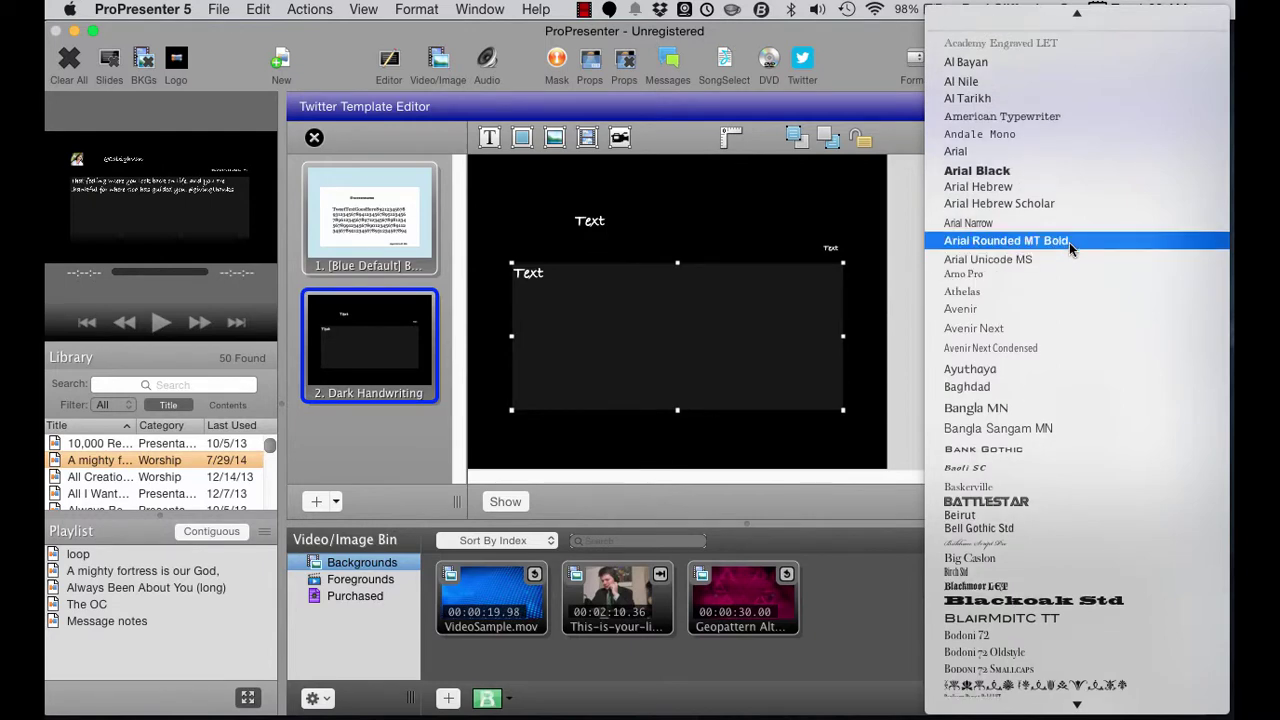
left_click(1069, 242)
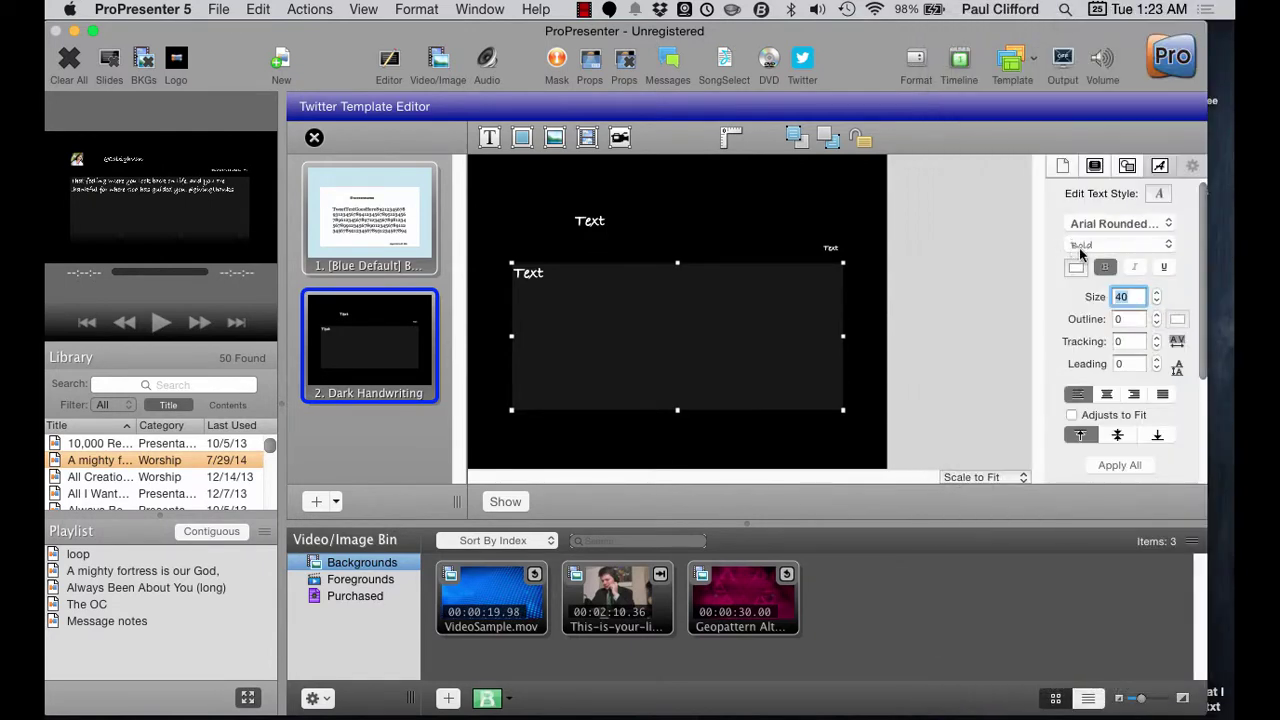
left_click(1167, 247)
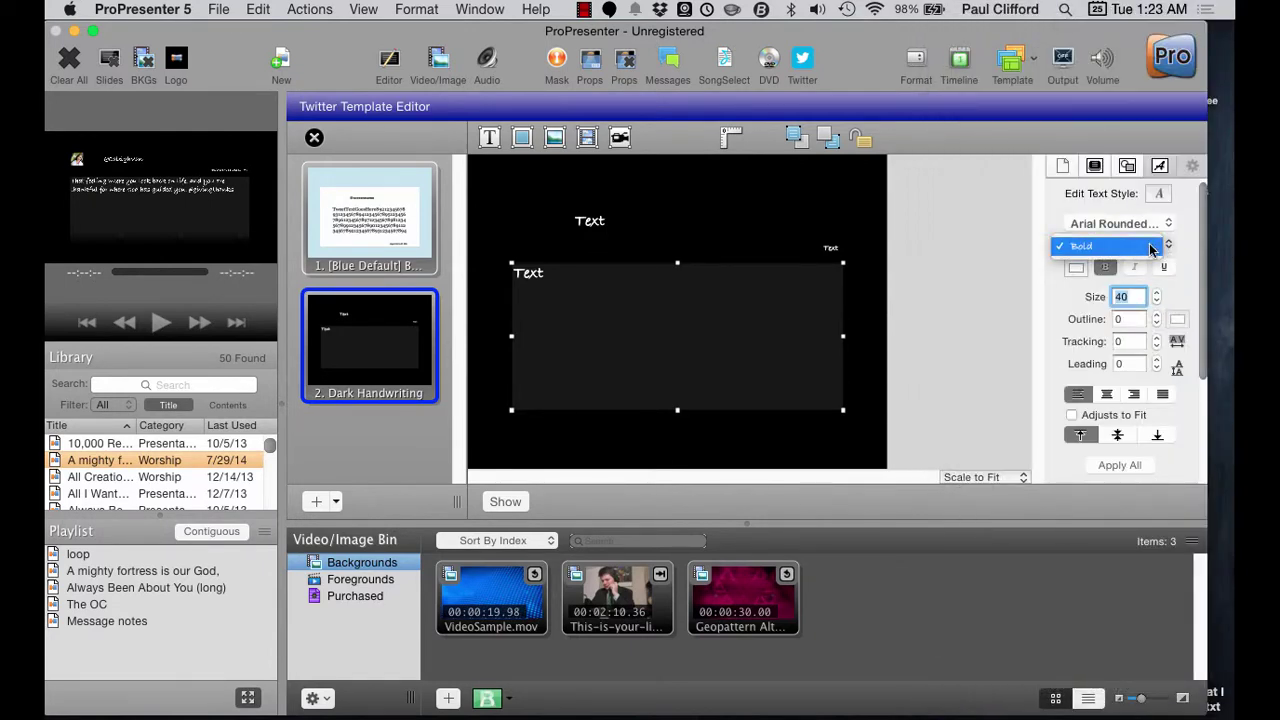
left_click(1151, 247)
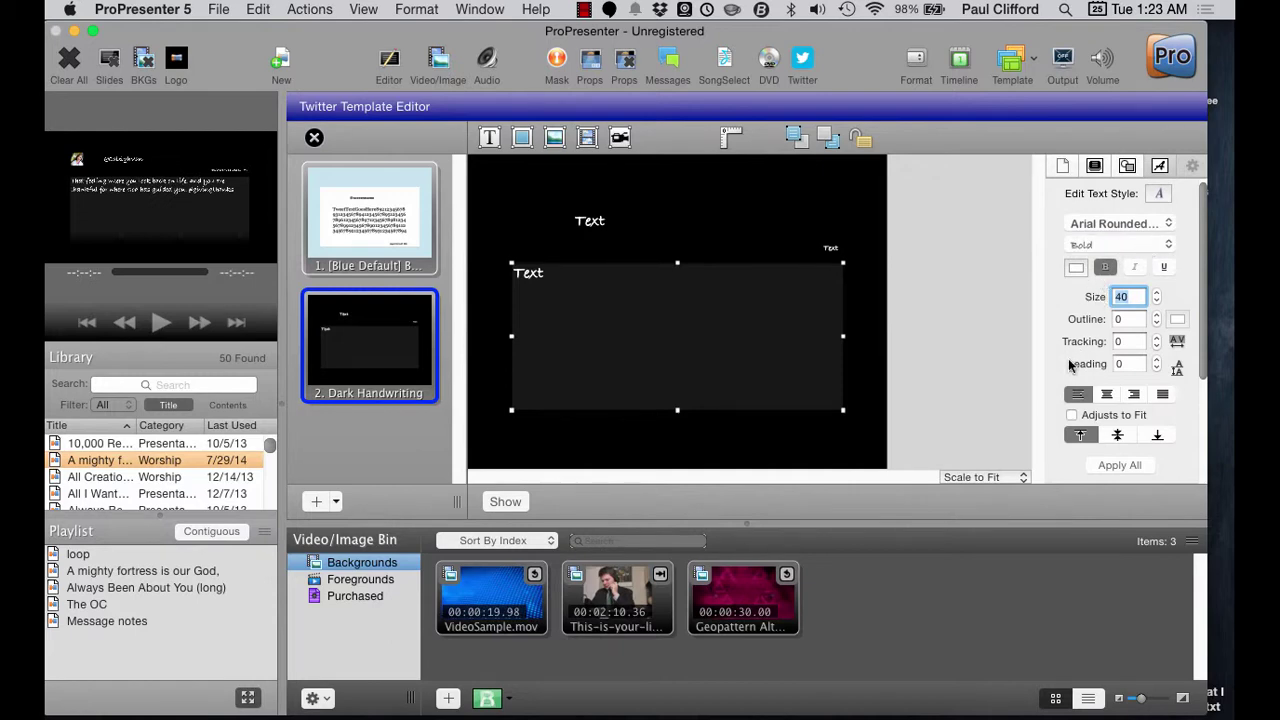
left_click(1111, 467)
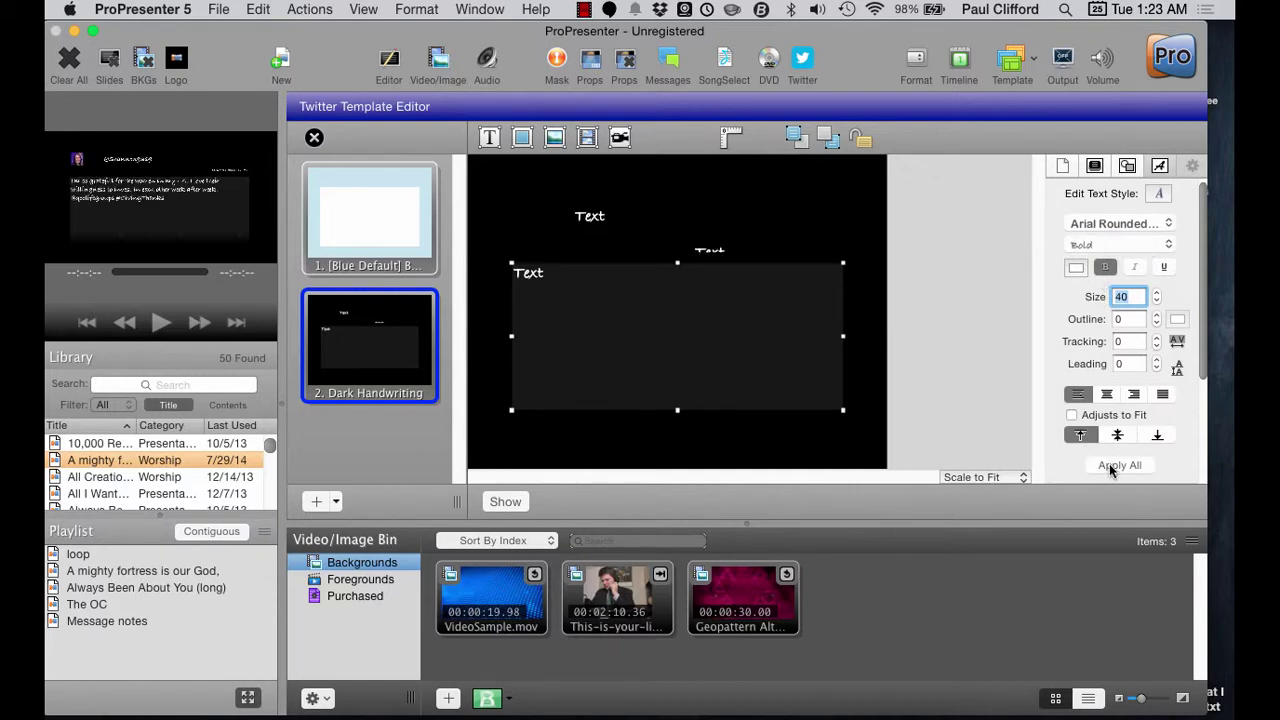
Resize the small upper Text box and nudge it higher above the main tweet box.
left_click(762, 310)
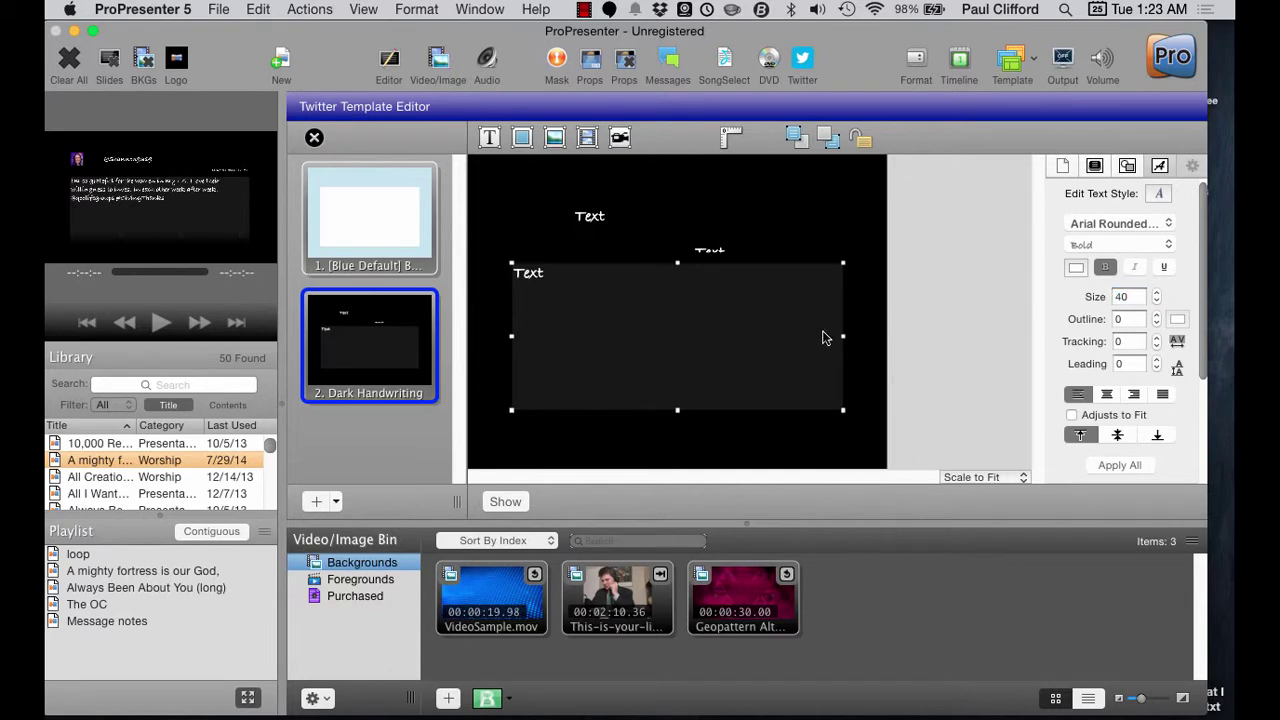
left_click(712, 251)
mouse_move(766, 249)
left_mouse_down()
mouse_move(740, 240)
mouse_move(737, 213)
mouse_move(741, 231)
mouse_move(763, 230)
left_mouse_up()
key("super+z")
key("super+z")
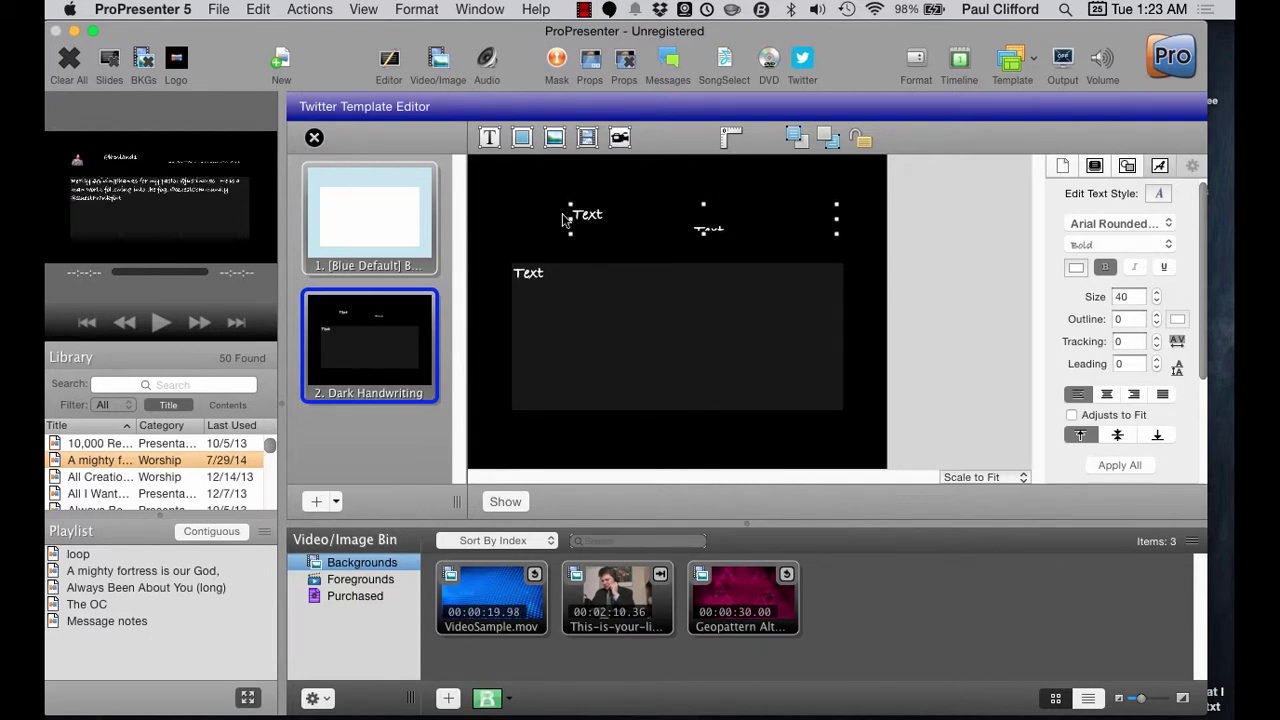
left_click(518, 224)
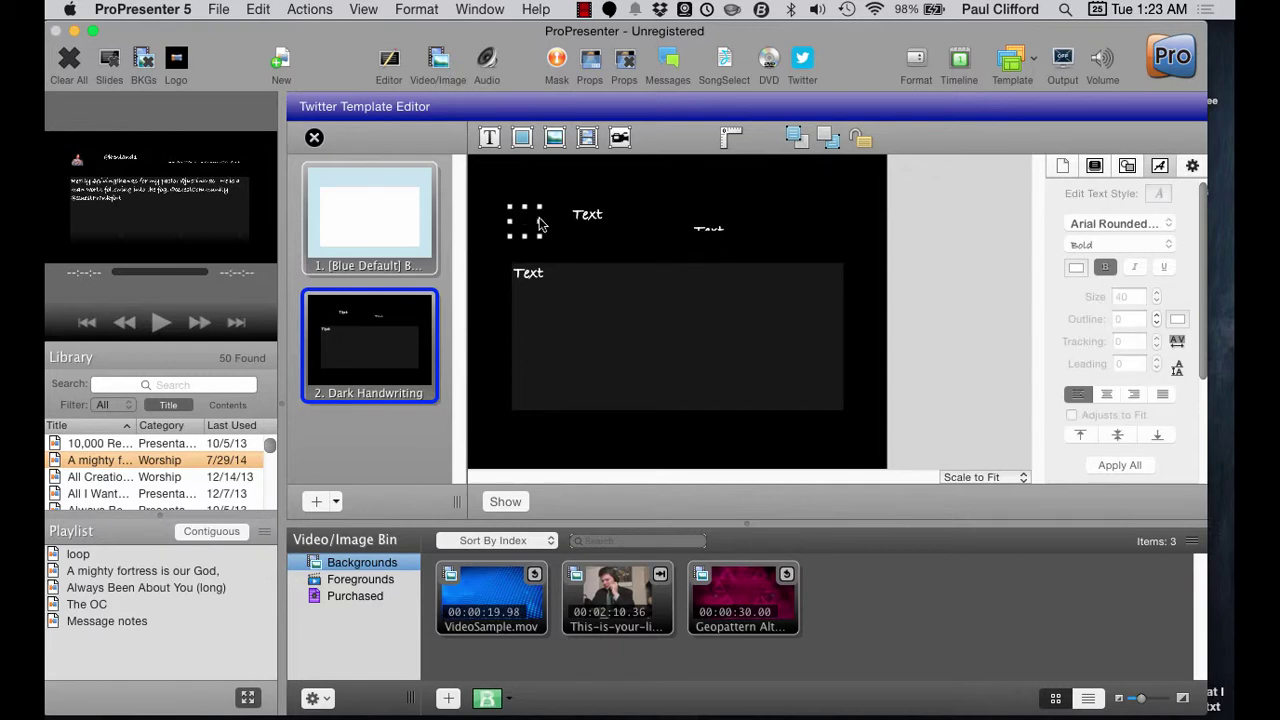
left_click(707, 232)
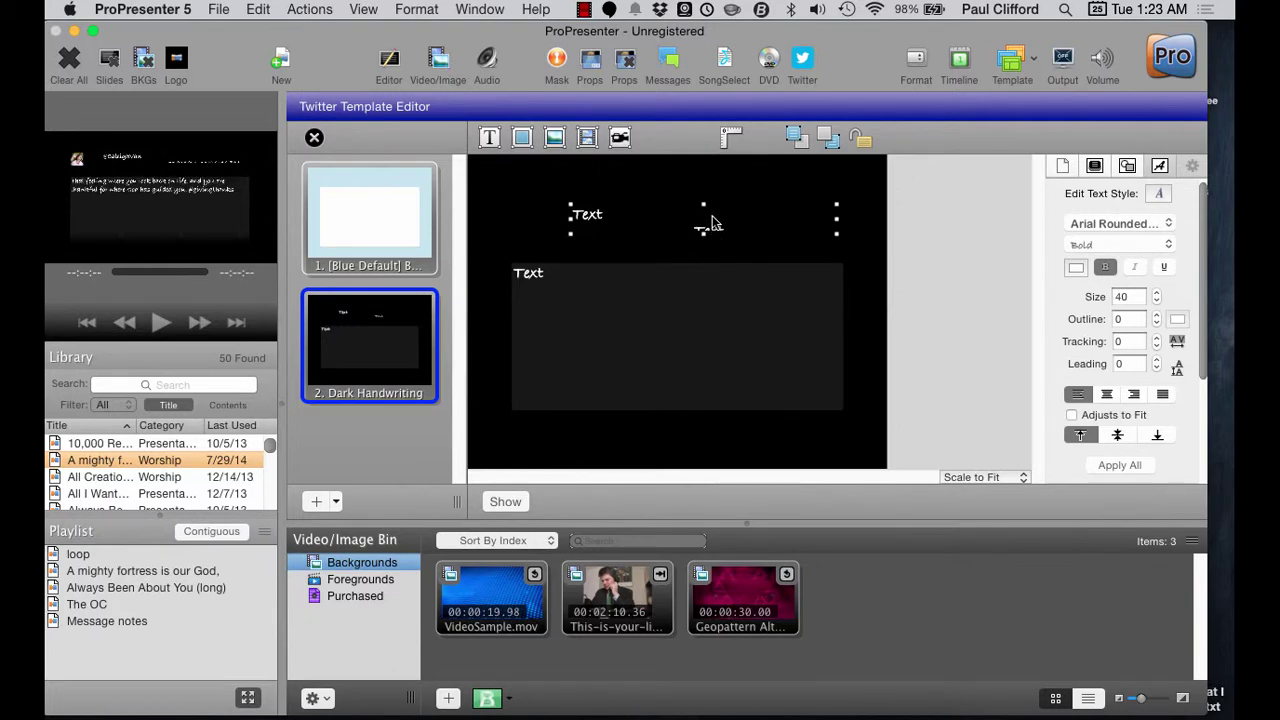
left_click_drag(712, 217, 712, 202)
Move the thin Text element up beside the header, then switch to the Blue Default template.
left_click(708, 230)
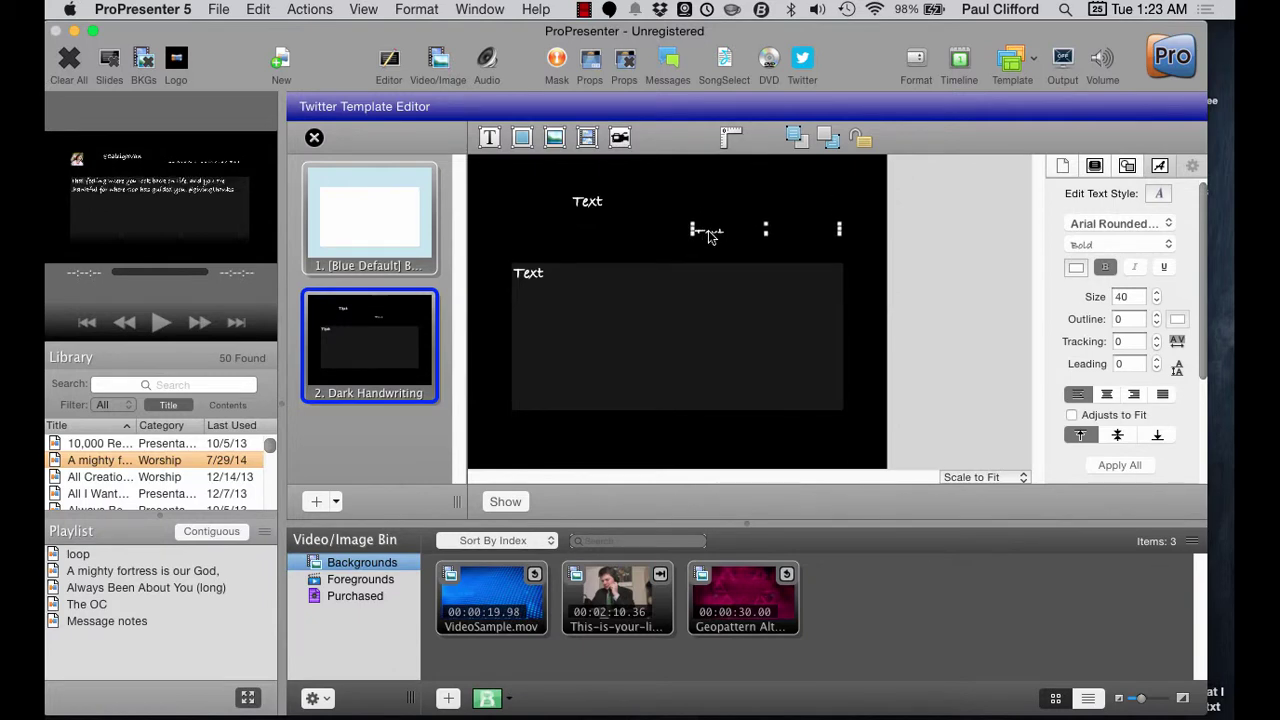
left_click(767, 250)
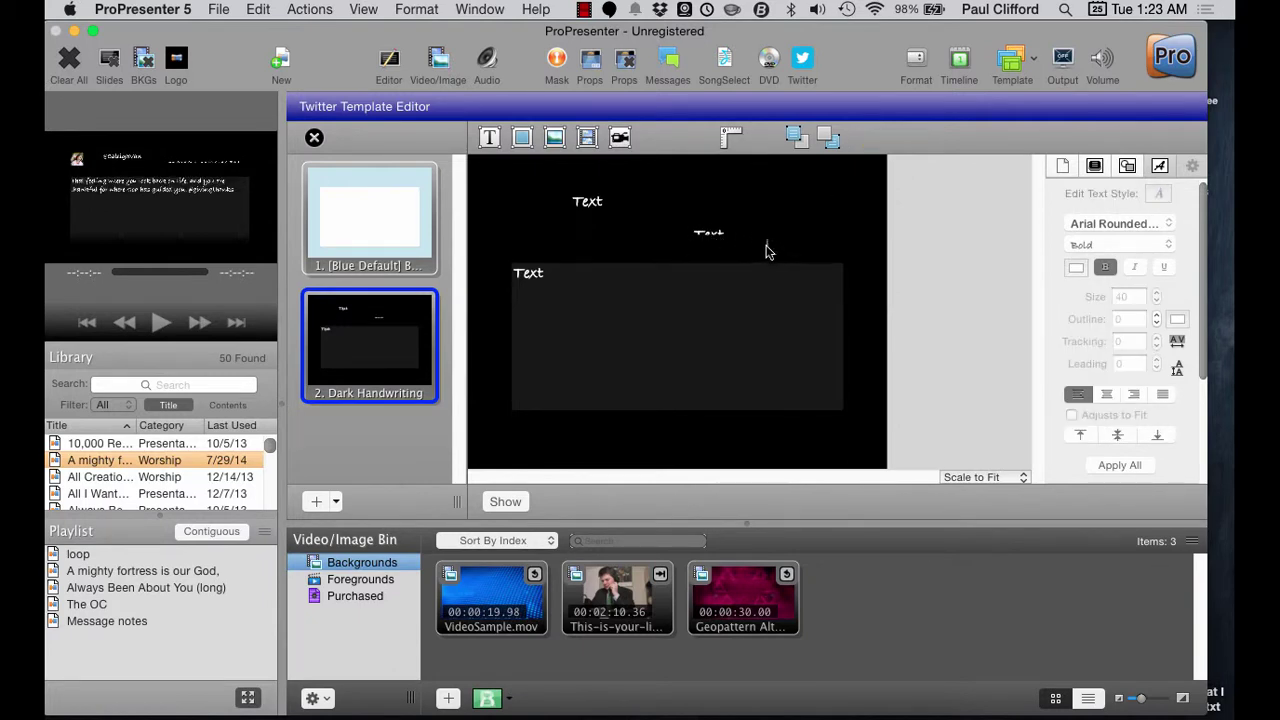
mouse_move(708, 233)
left_mouse_down()
mouse_move(720, 228)
mouse_move(695, 229)
mouse_move(707, 232)
left_mouse_up()
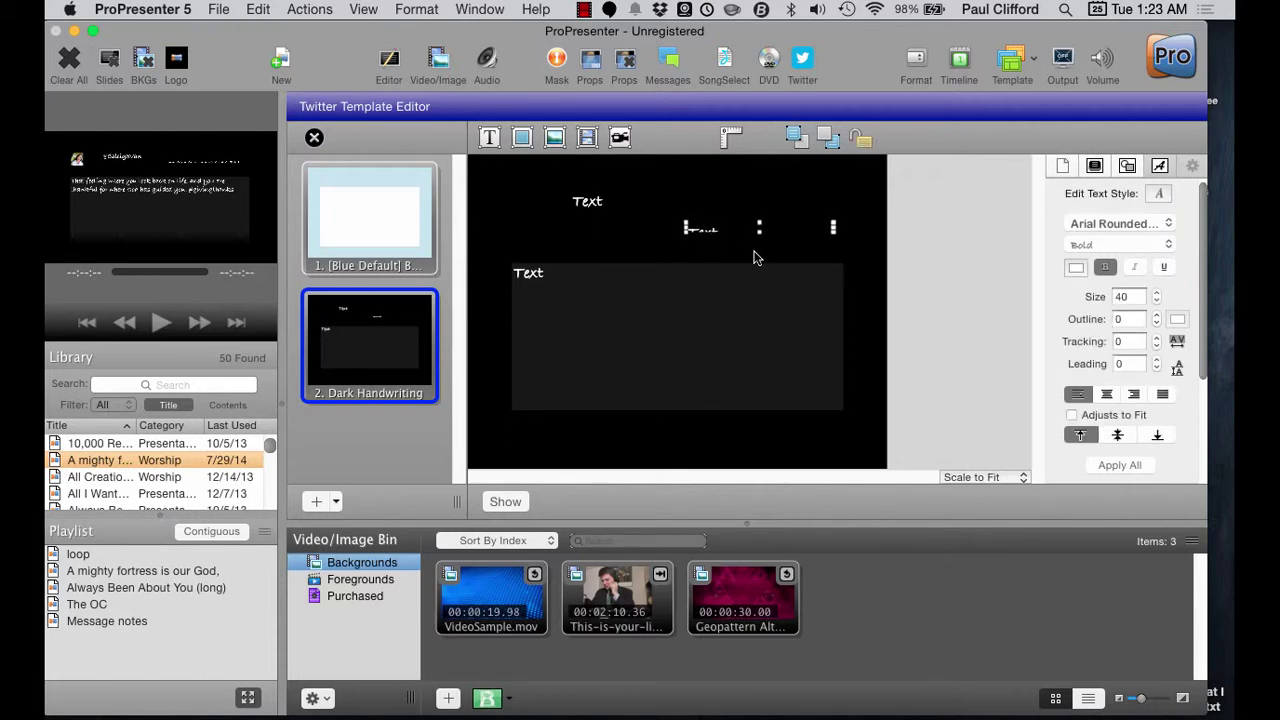
left_click(430, 238)
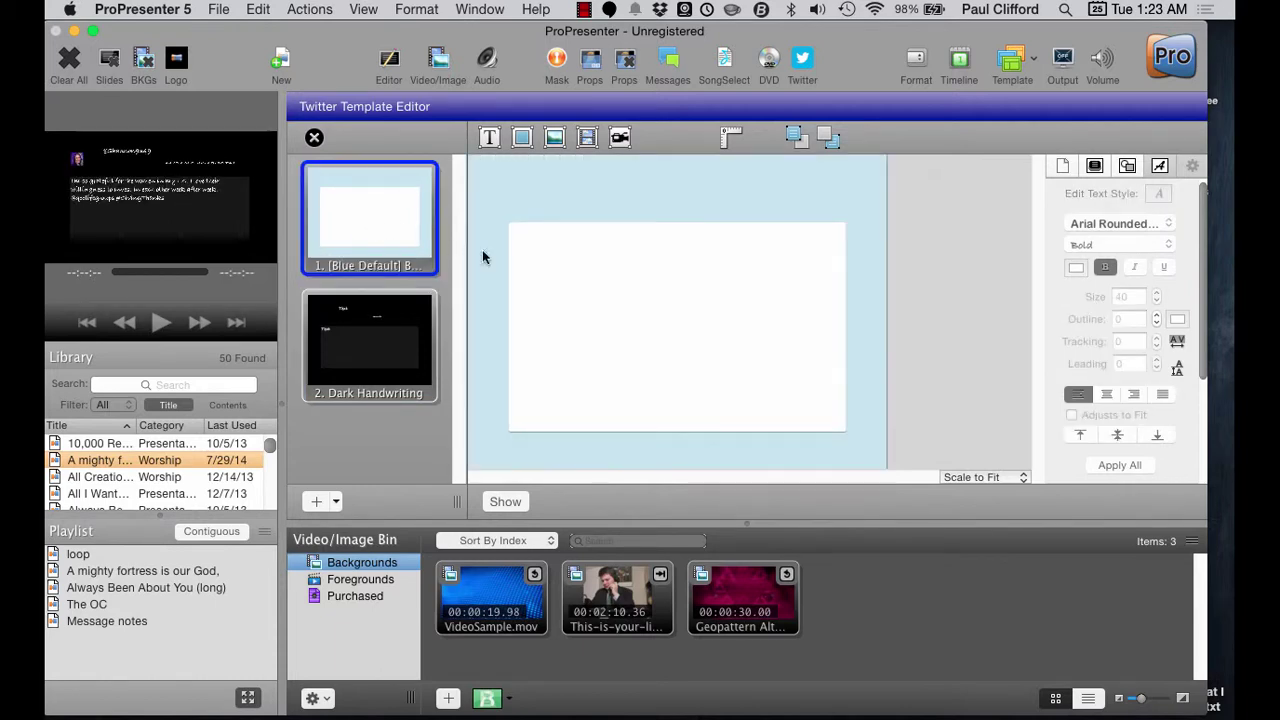
left_click(594, 281)
left_click(549, 231)
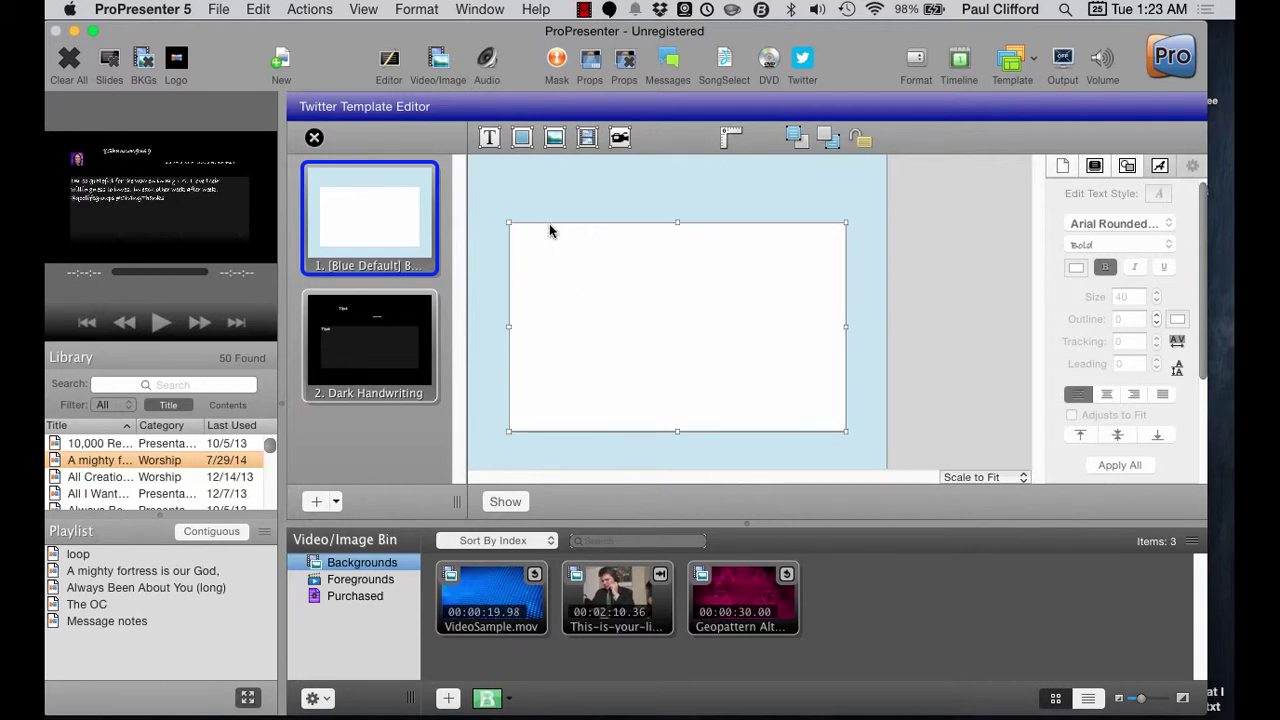
left_click(586, 257)
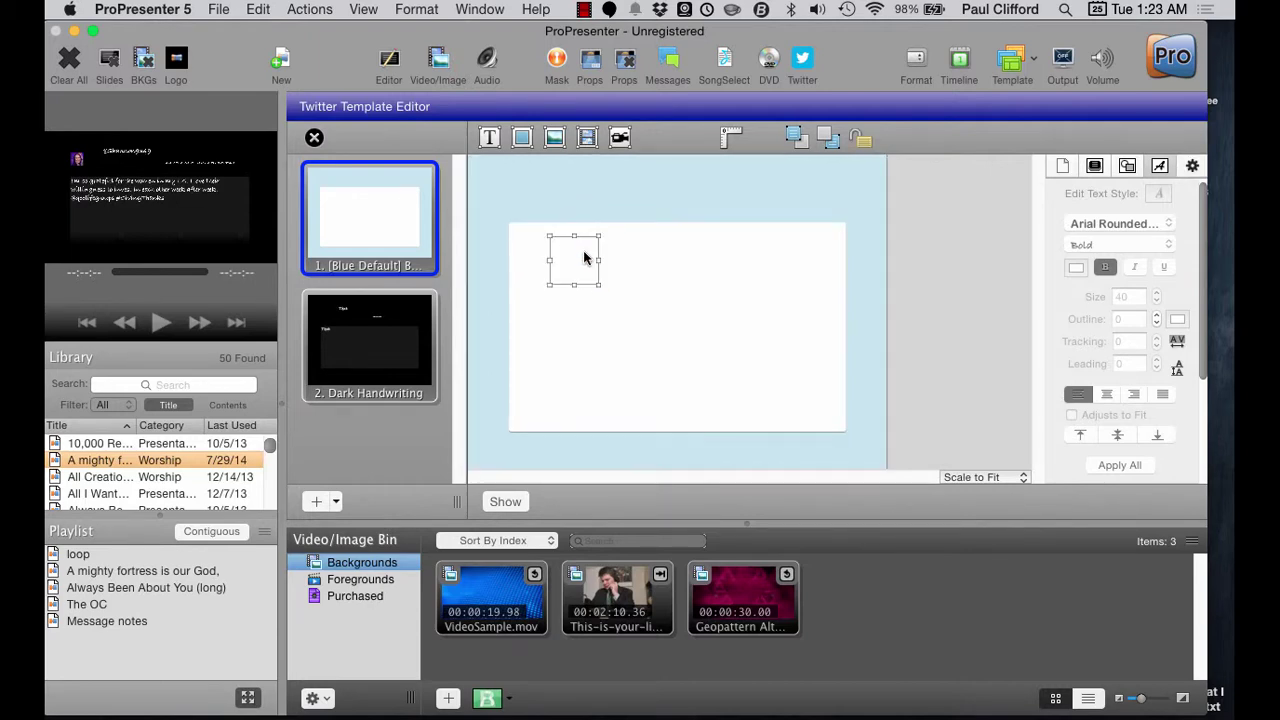
left_click(639, 232)
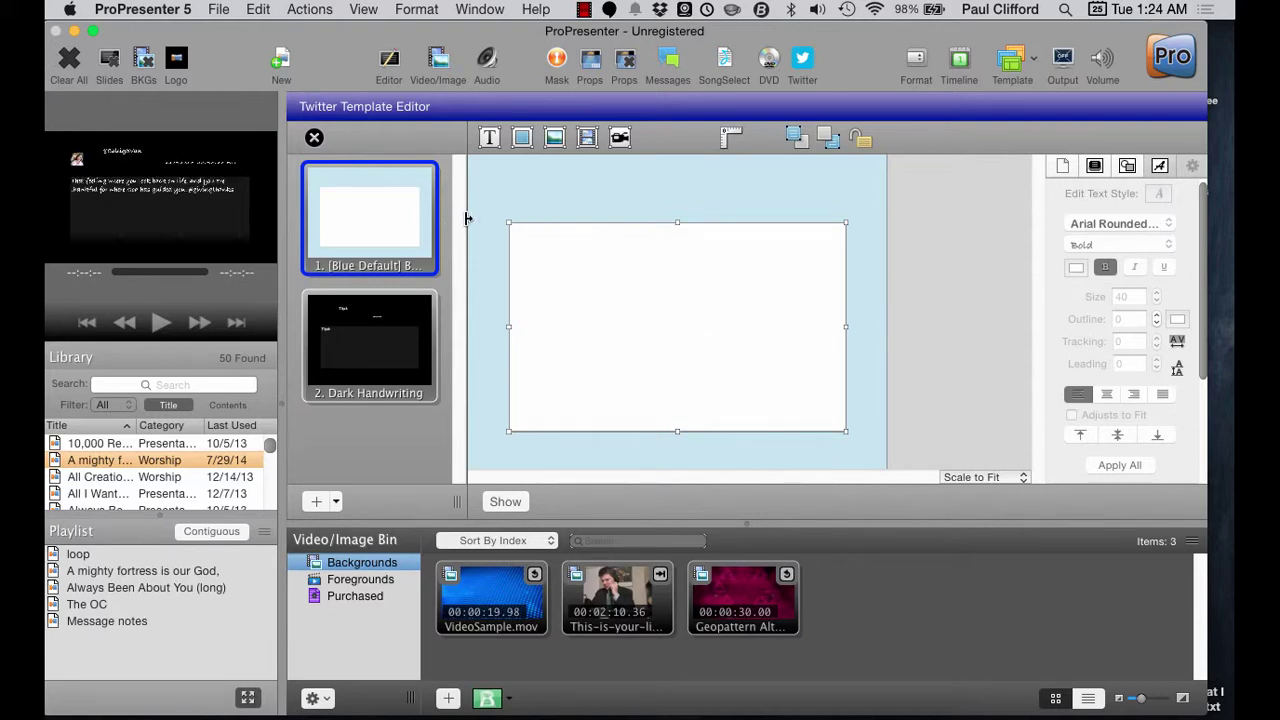
Back in the Twitter panel, turn off Ignore Links and Ignore Retweets for the #givingthanks search.
left_click(315, 138)
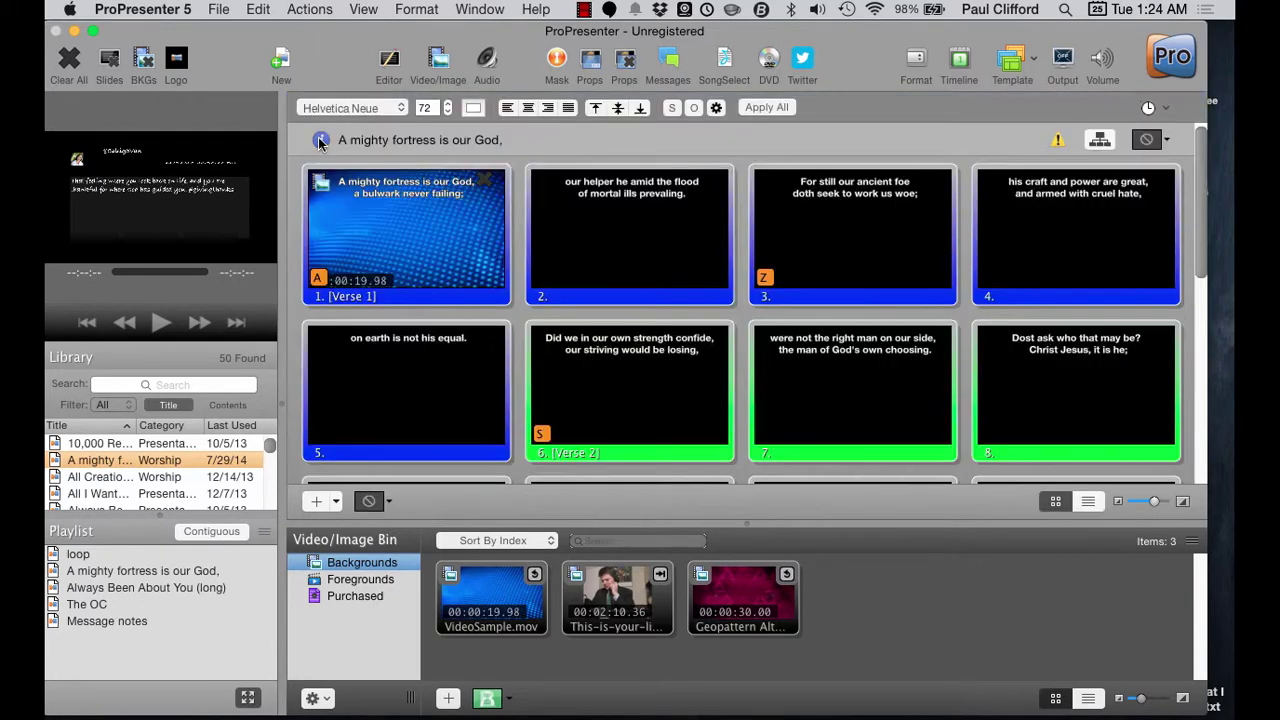
left_click(803, 60)
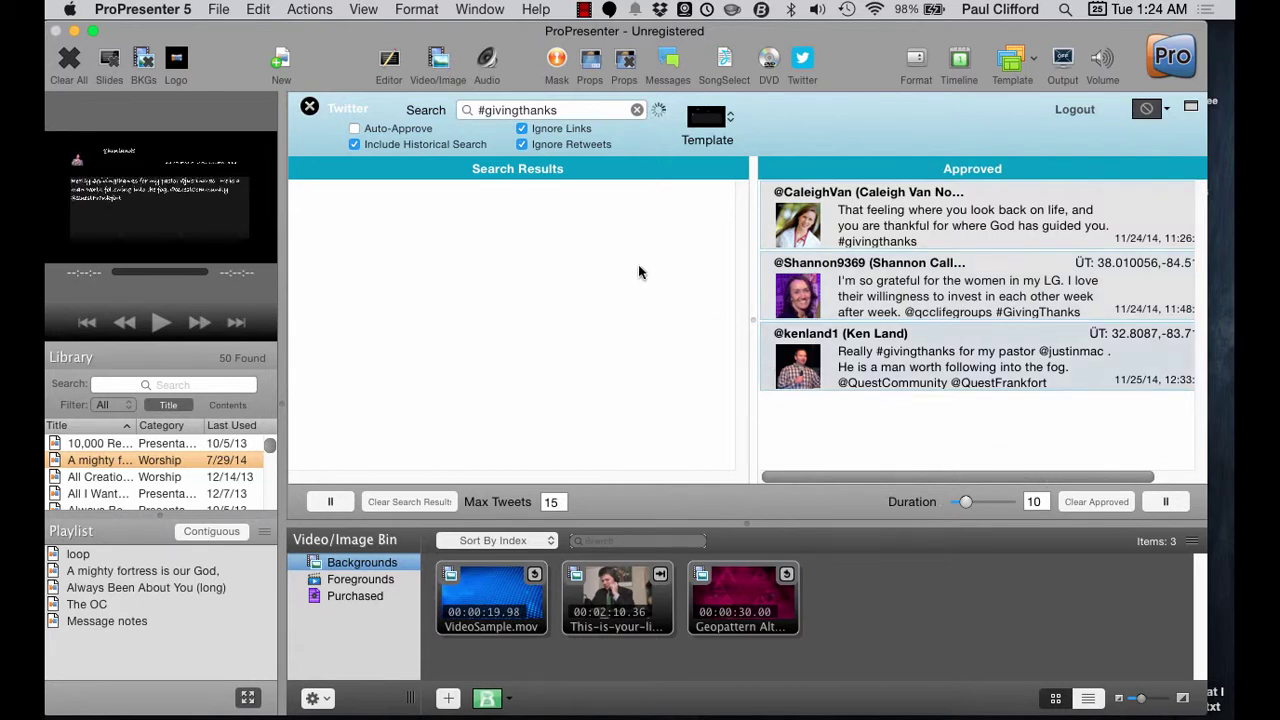
left_click(521, 130)
left_click(521, 147)
left_click(521, 145)
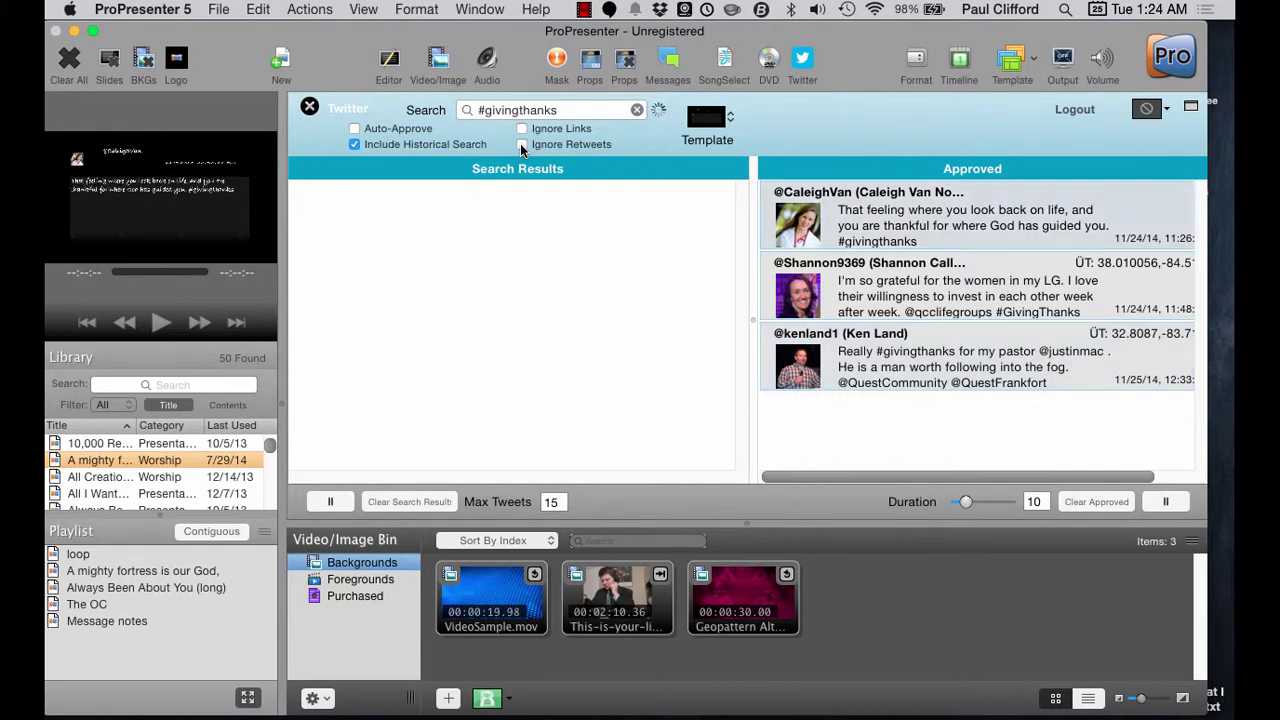
left_click(568, 109)
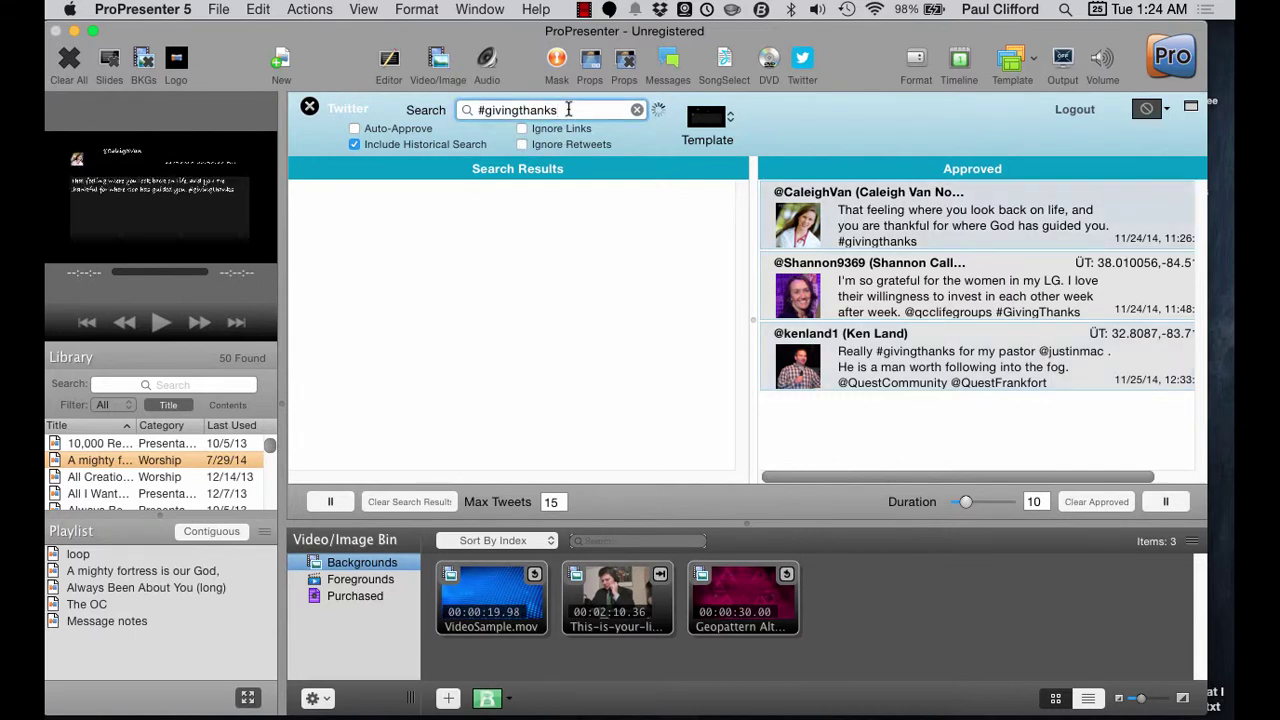
Run the #givingthanks search and scroll through the Search Results list.
key("Return")
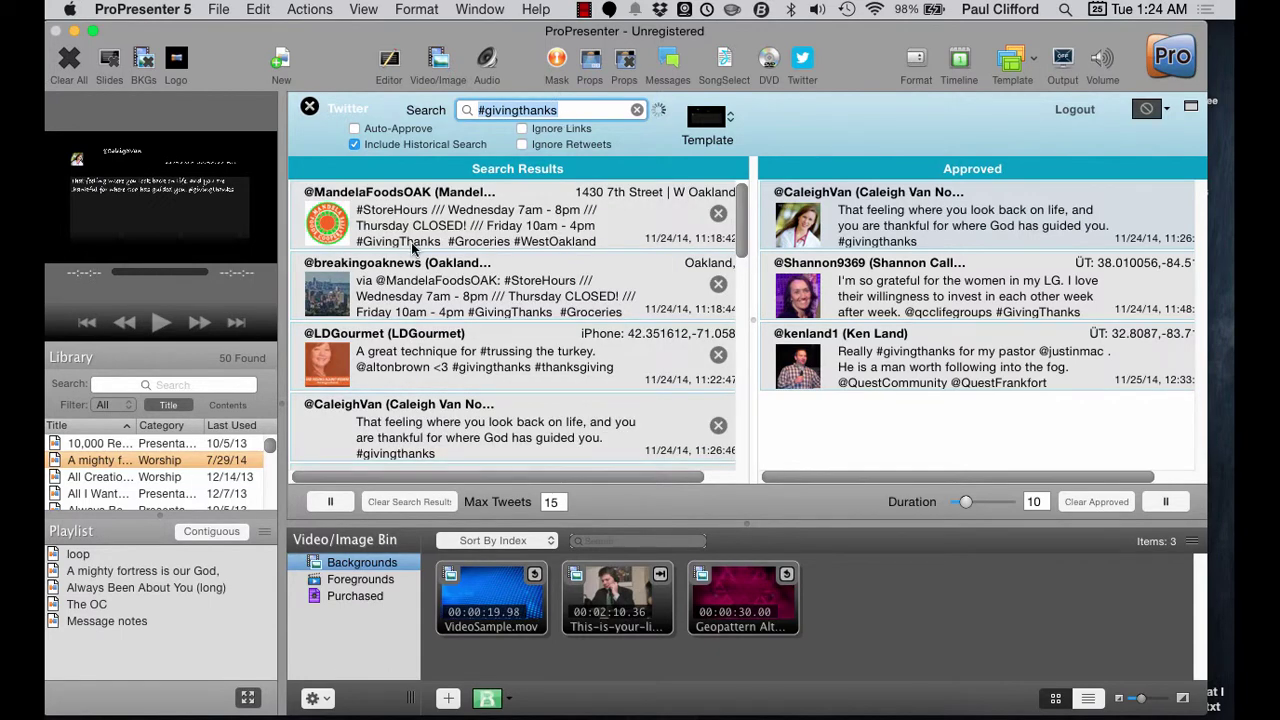
scroll(413, 248, "down", 5)
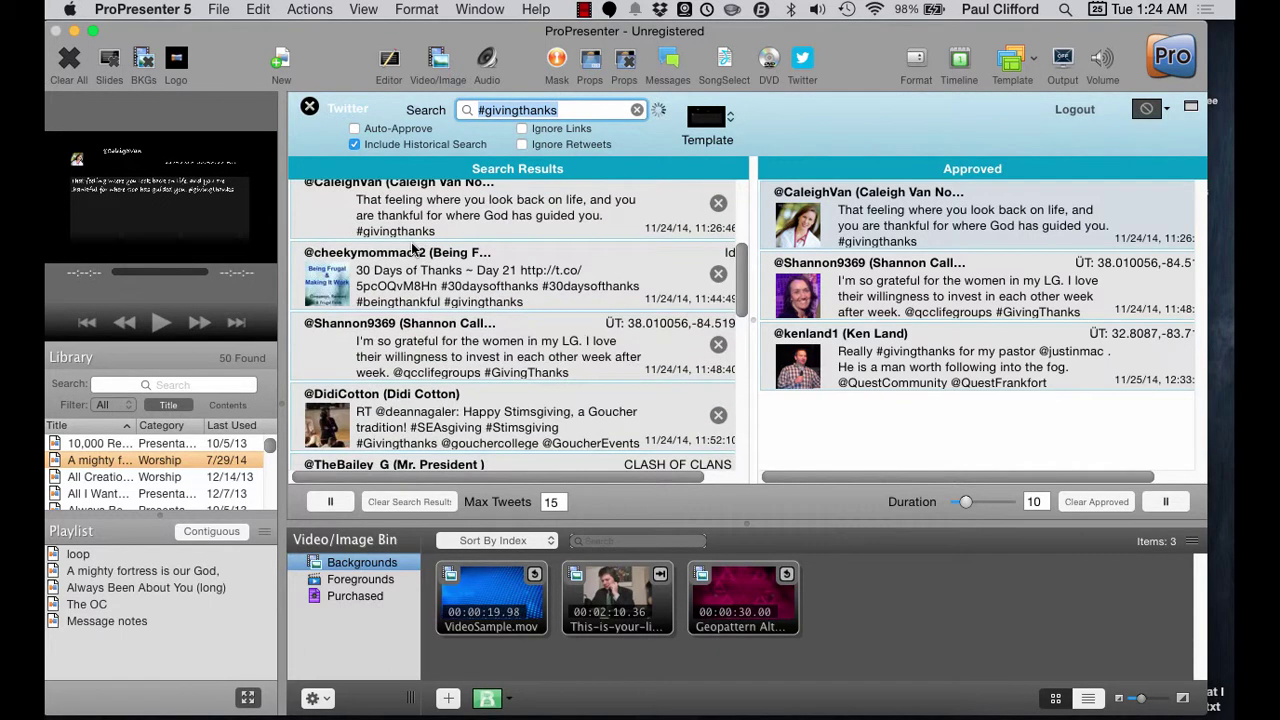
scroll(413, 248, "down", 1)
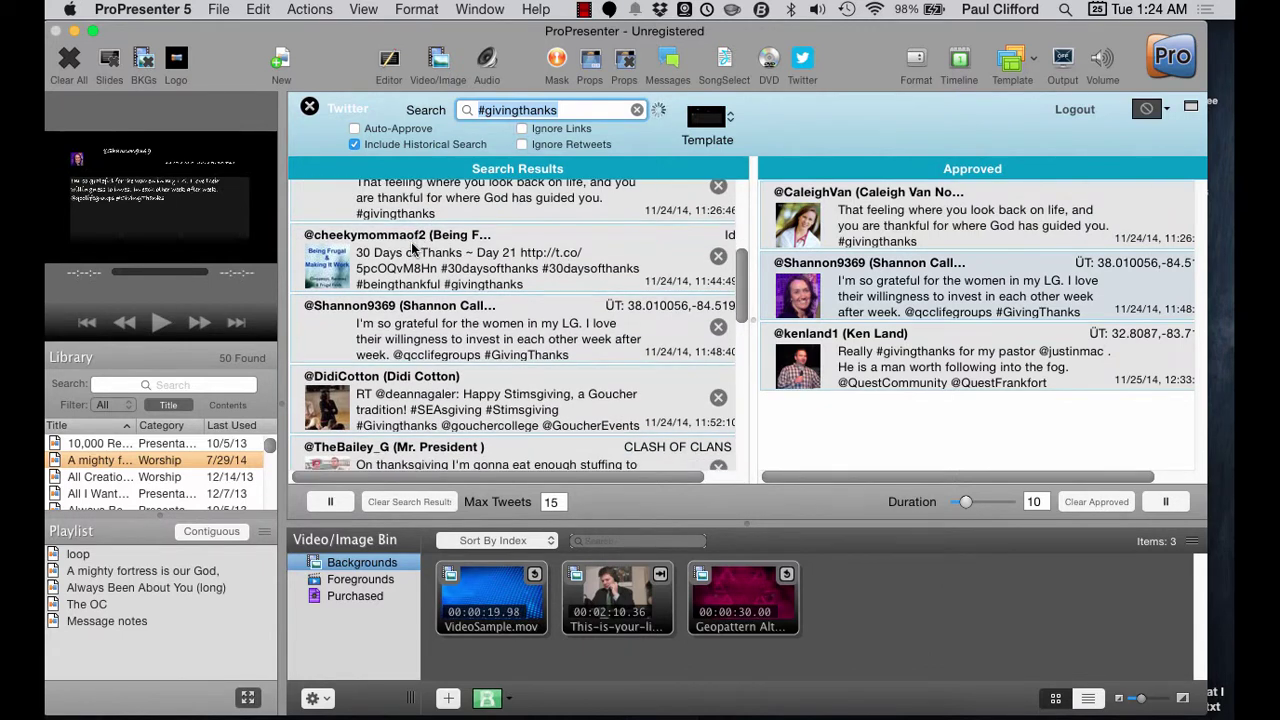
scroll(413, 248, "down", 2)
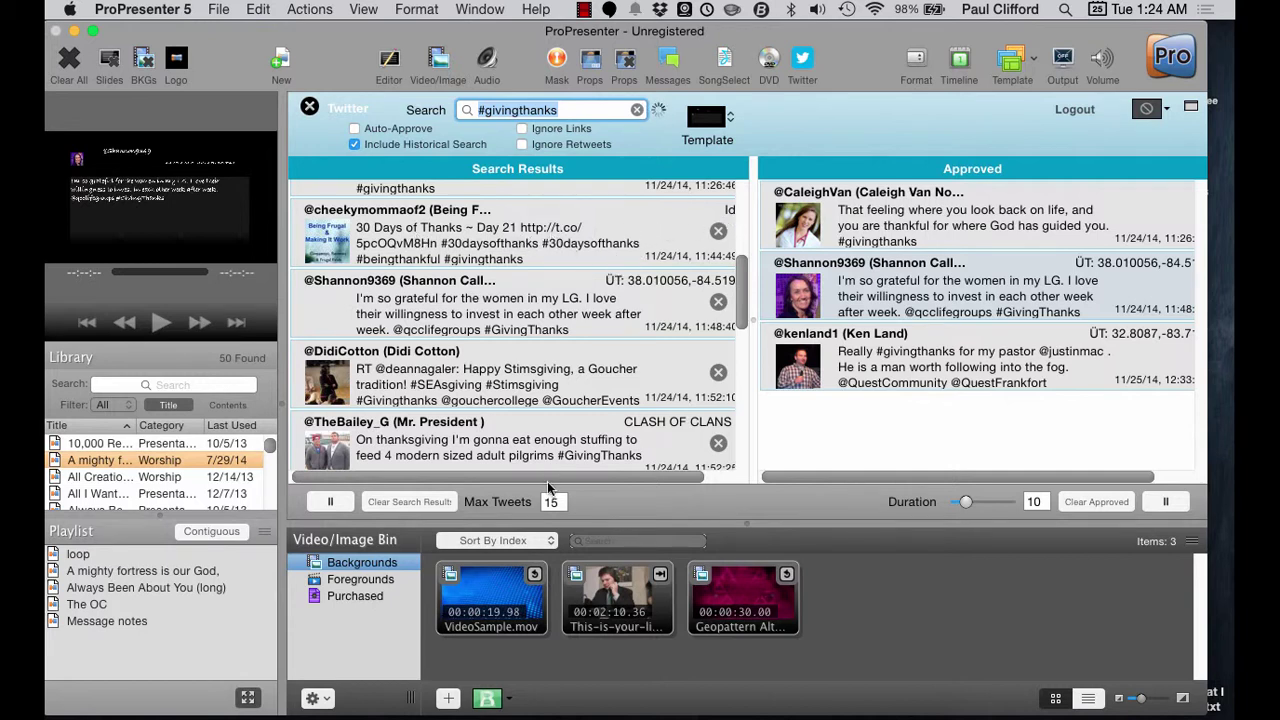
scroll(548, 487, "right", 2)
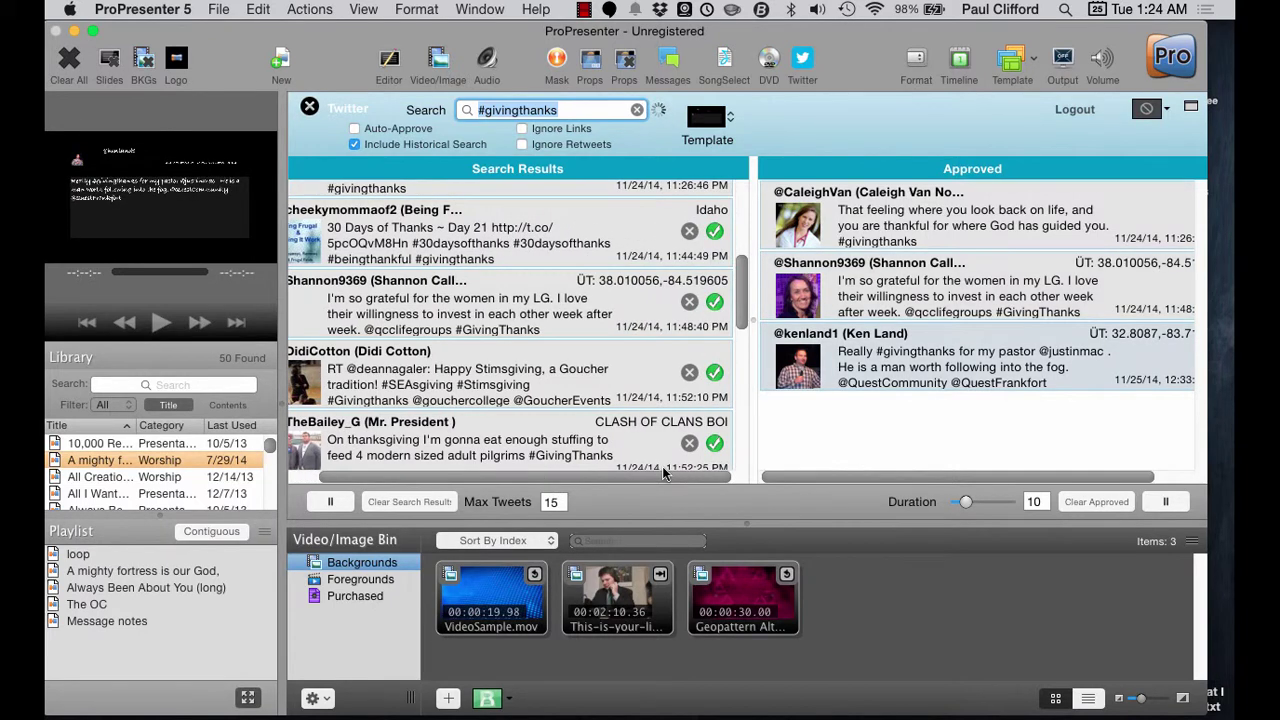
Approve the 30 Days of Thanks tweet and the 'good for the soul' tweet.
left_click(713, 232)
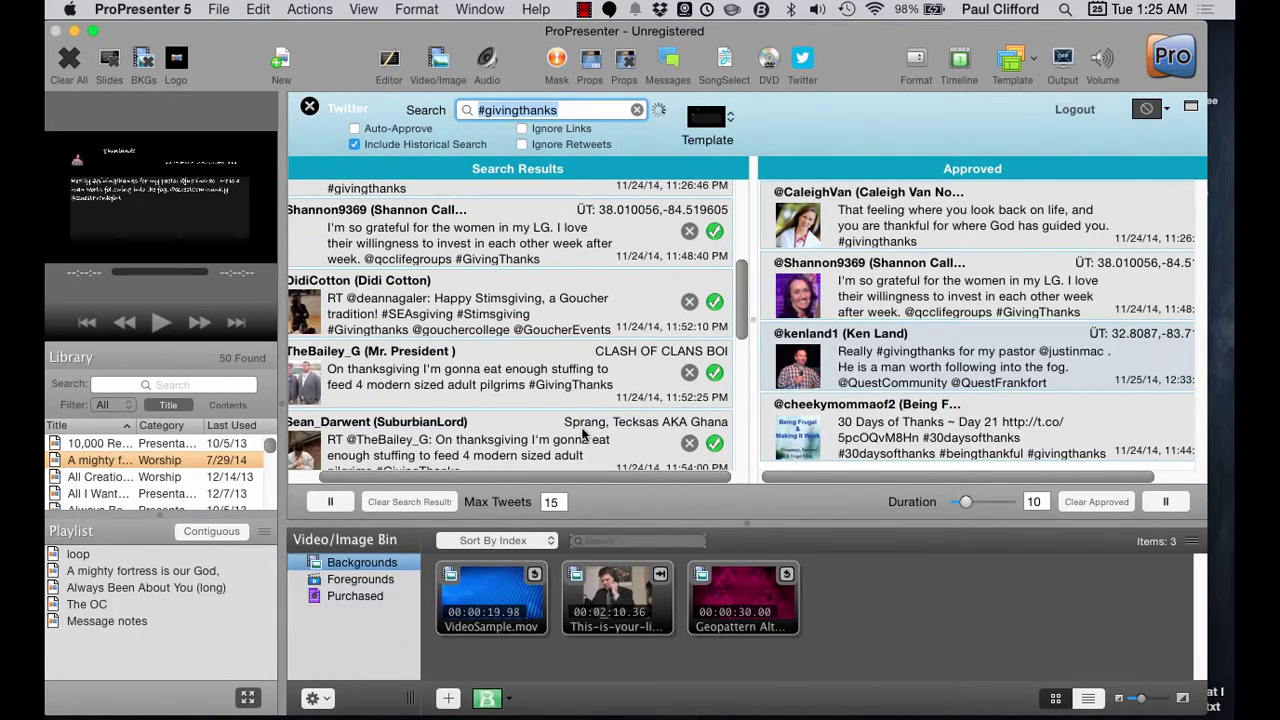
scroll(580, 440, "down", 3)
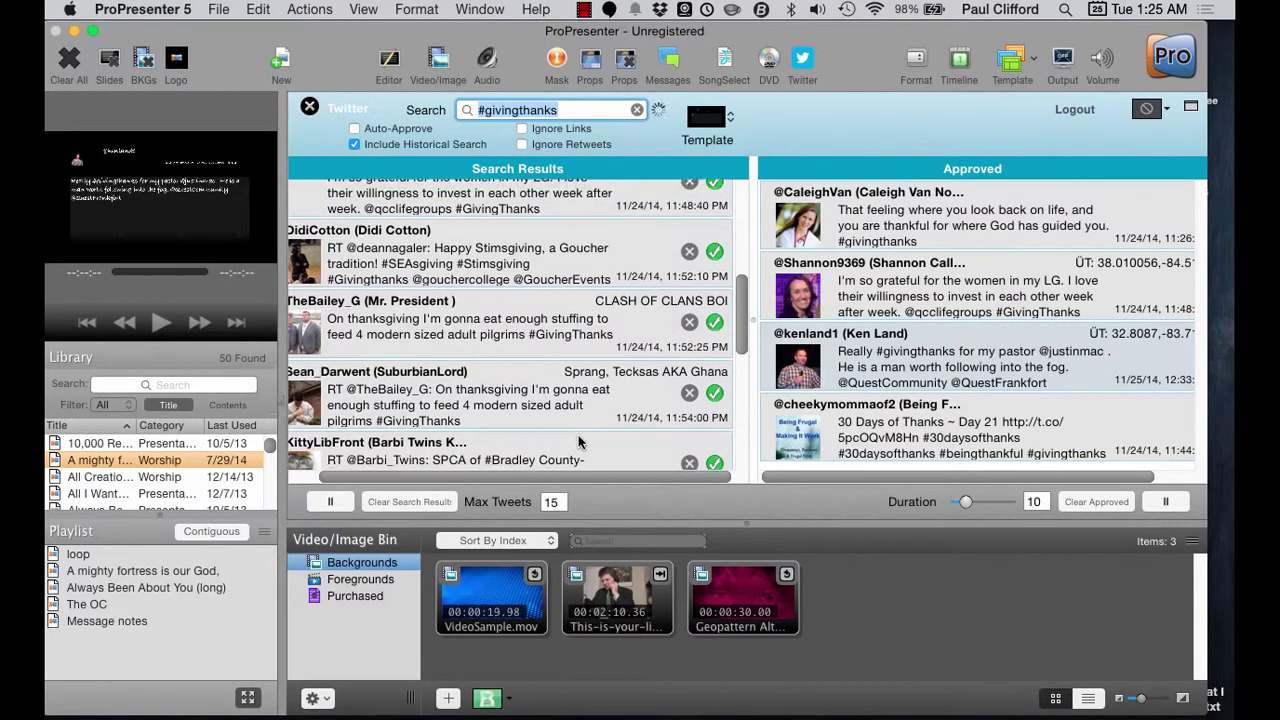
scroll(578, 442, "down", 3)
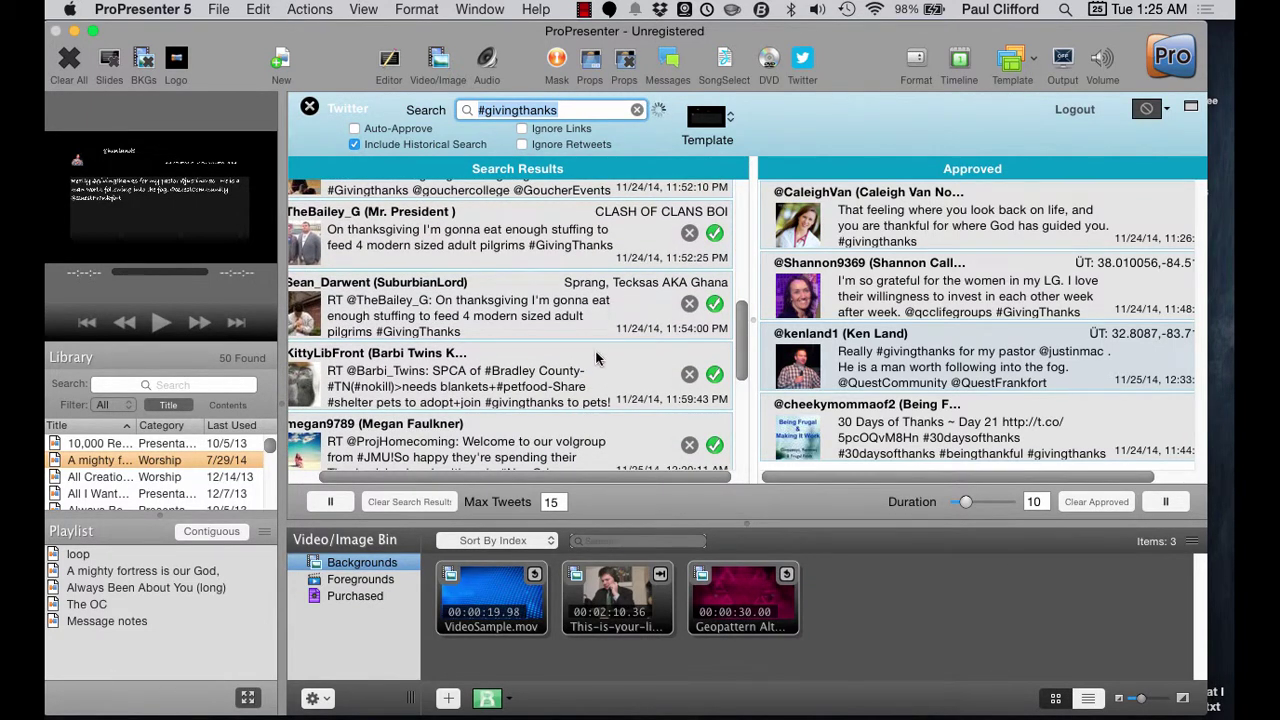
scroll(596, 358, "down", 2)
scroll(596, 358, "down", 3)
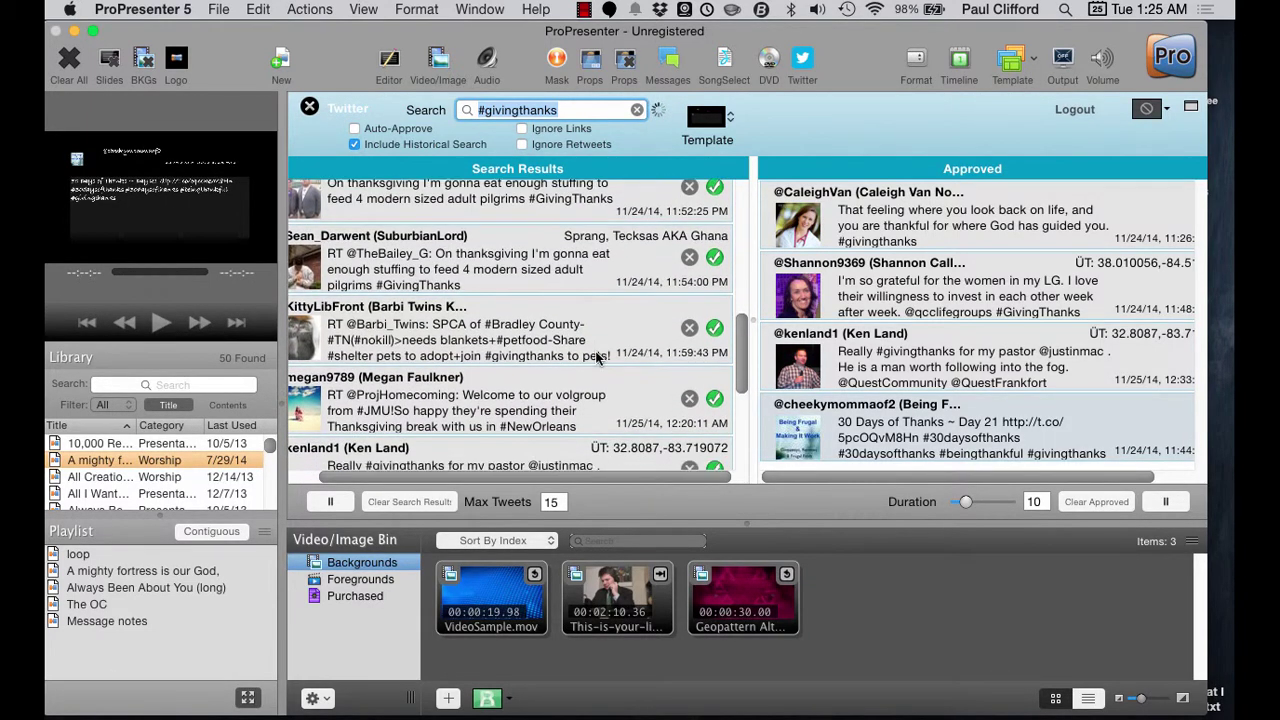
scroll(596, 358, "down", 5)
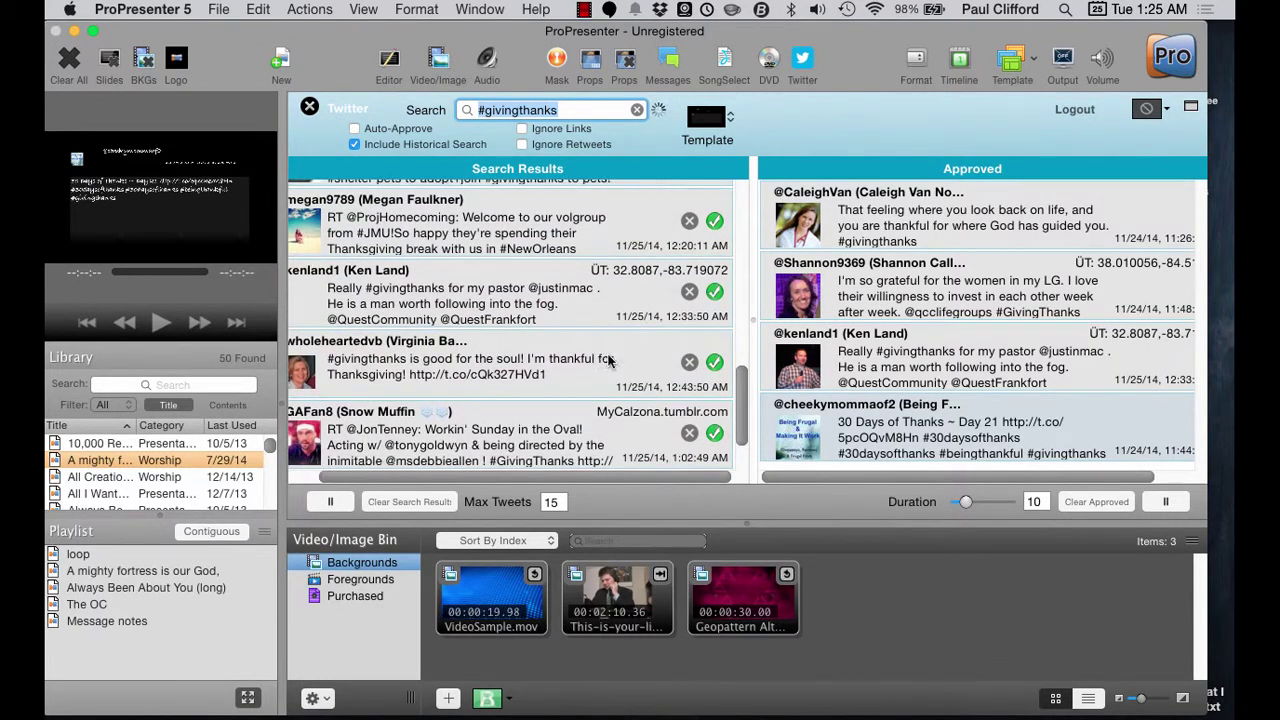
left_click(715, 363)
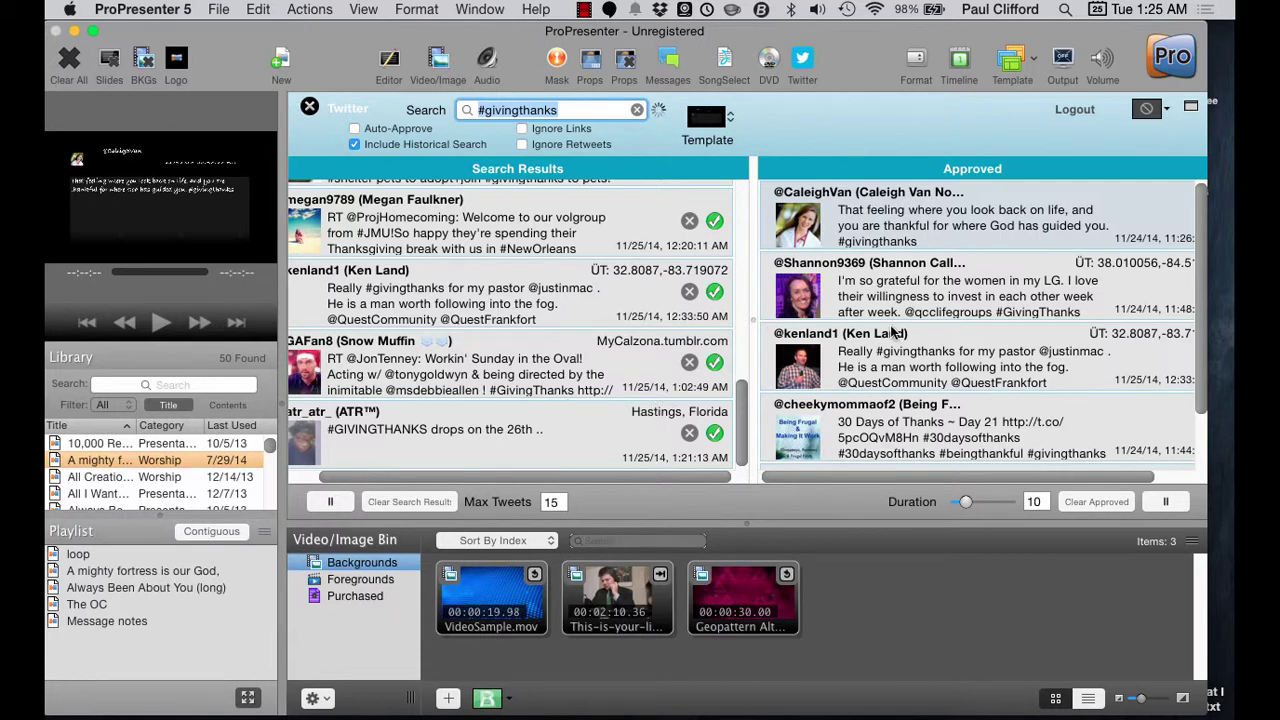
Review the approved 30 Days of Thanks and women in LG tweets in the Approved list.
scroll(888, 325, "down", 2)
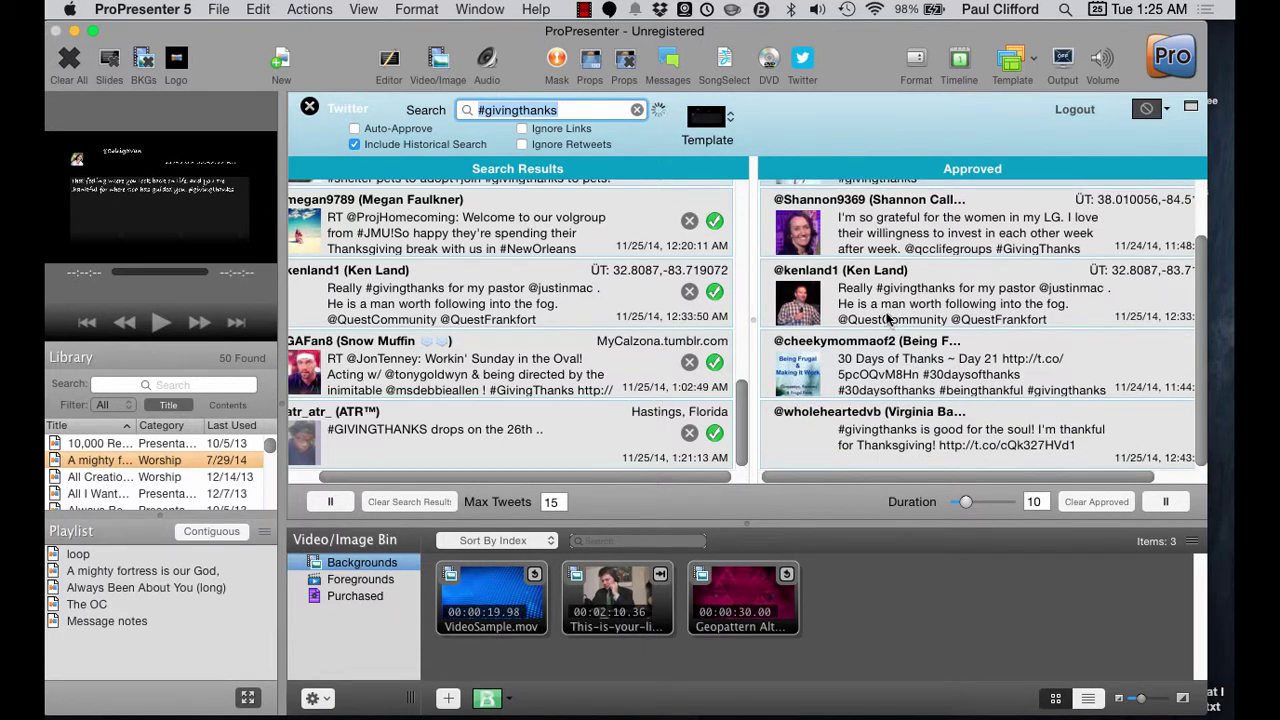
scroll(888, 318, "up", 2)
scroll(888, 318, "down", 2)
left_click(873, 374)
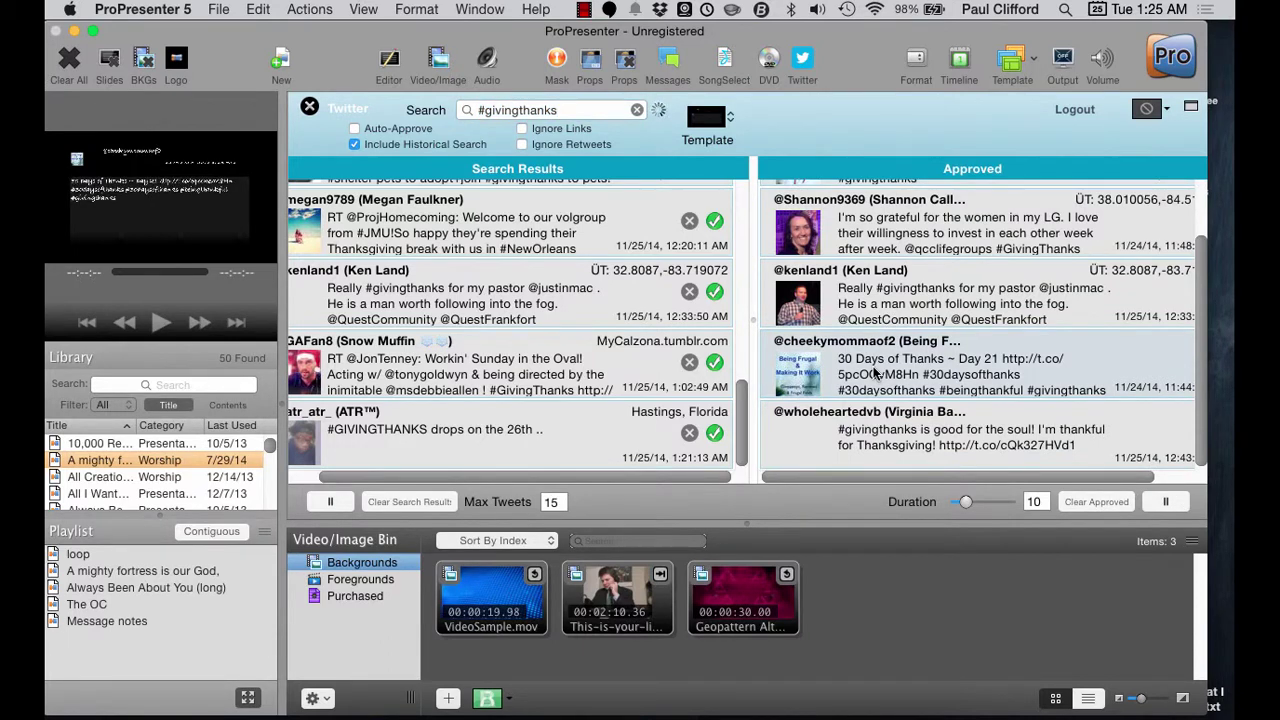
left_click(917, 245)
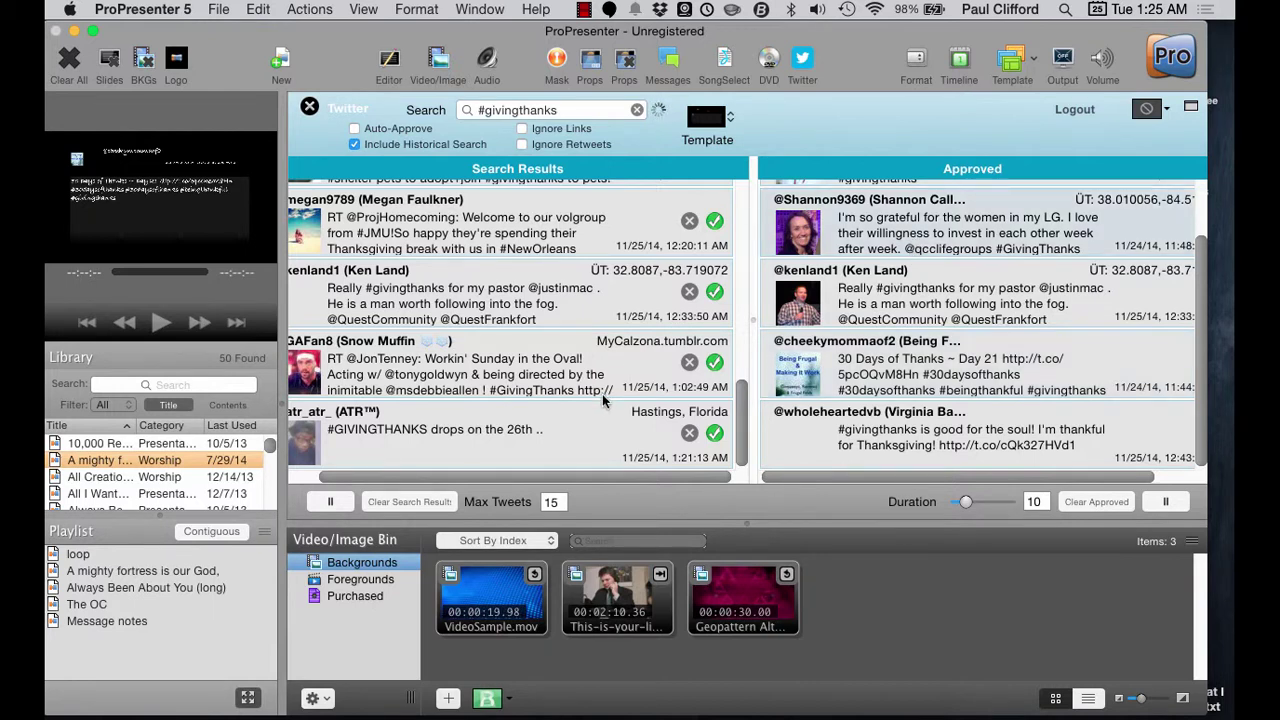
scroll(599, 396, "up", 4)
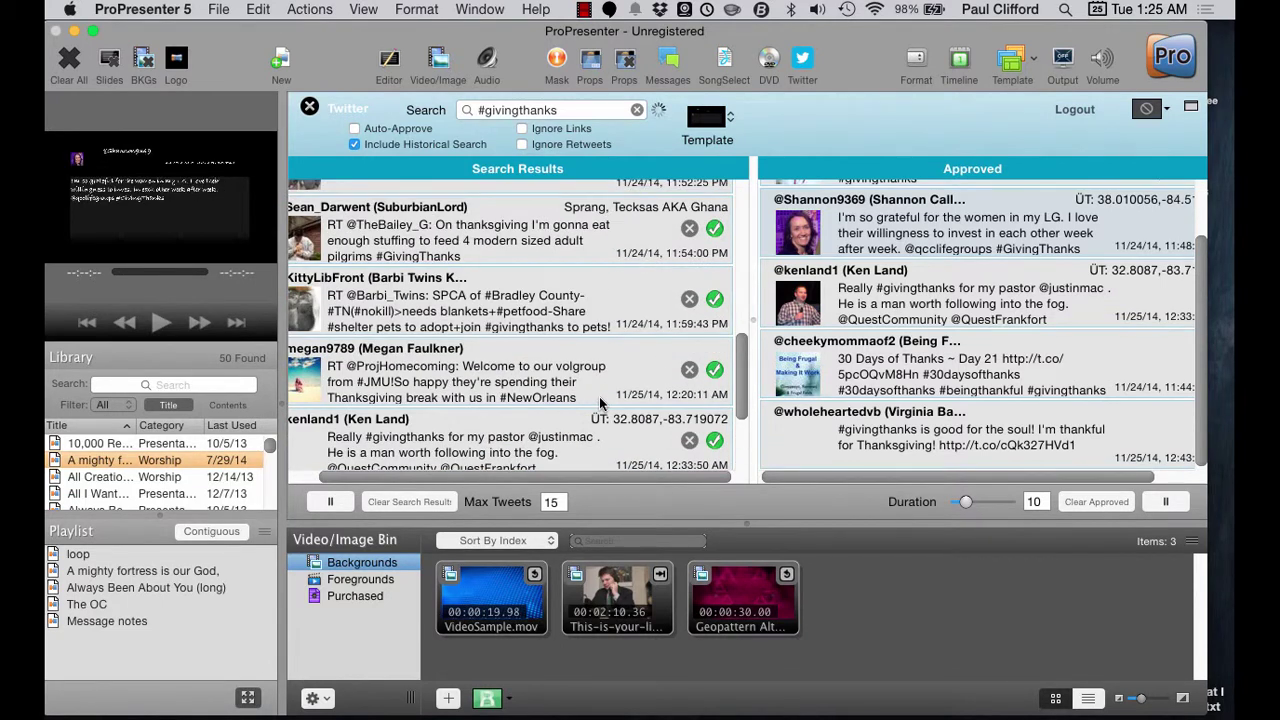
scroll(600, 403, "up", 1)
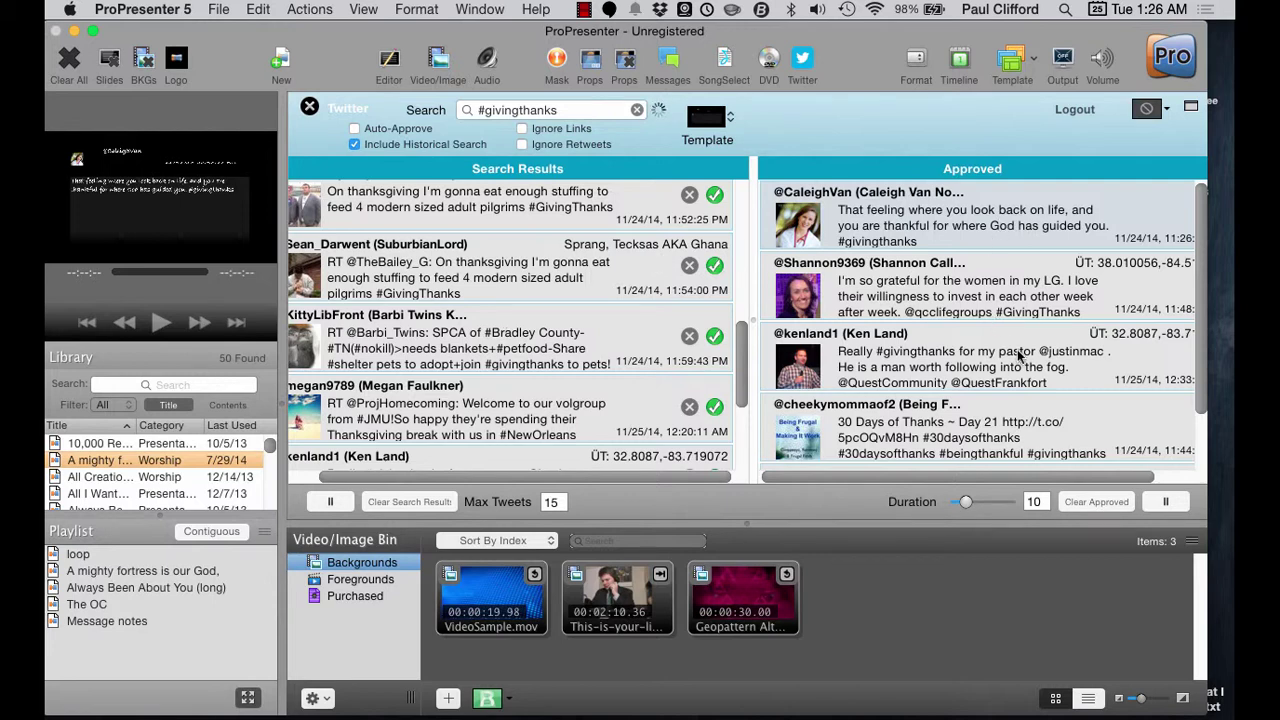
Clear the approved tweets, then approve and preview only the pilgrims retweet.
left_click(1105, 500)
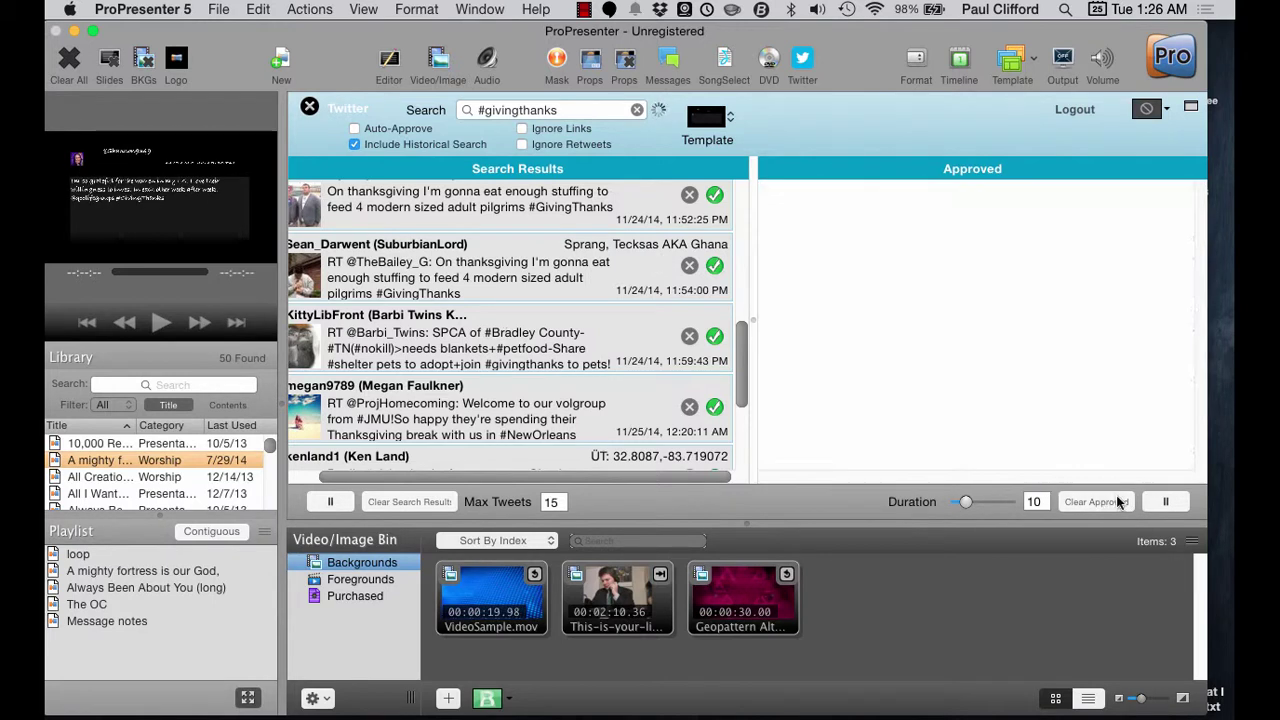
left_click(715, 268)
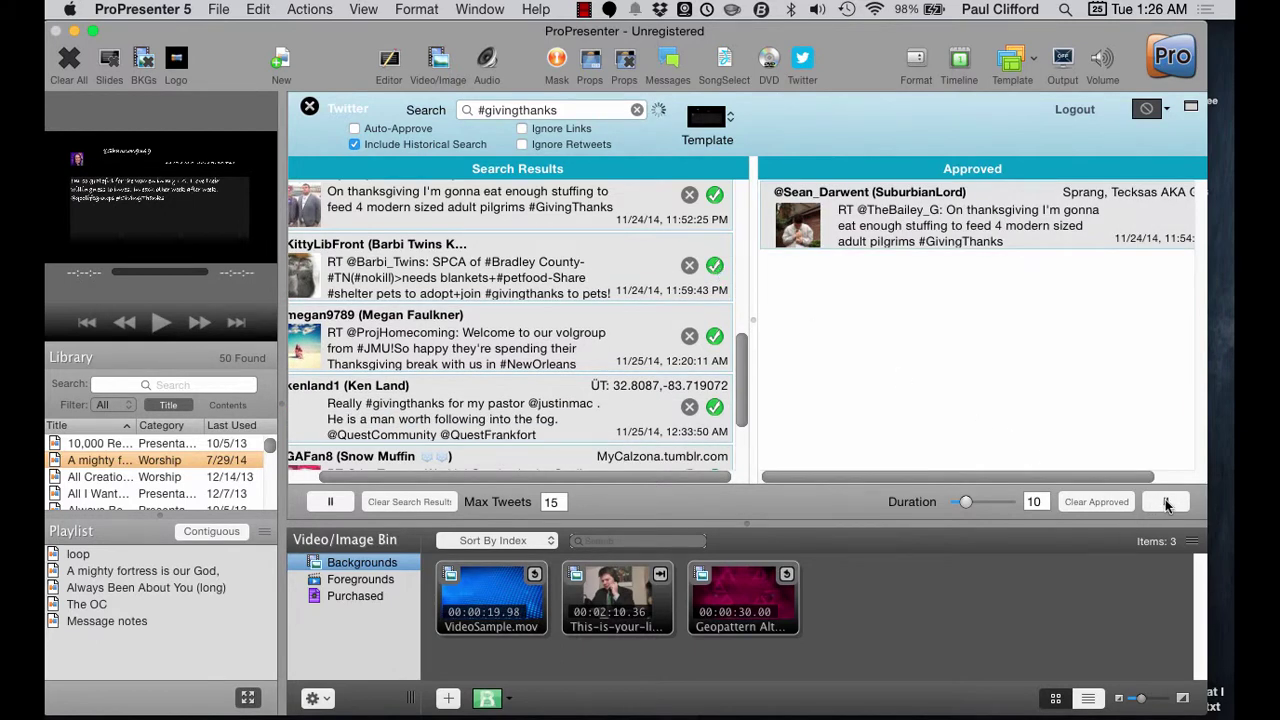
left_click(930, 218)
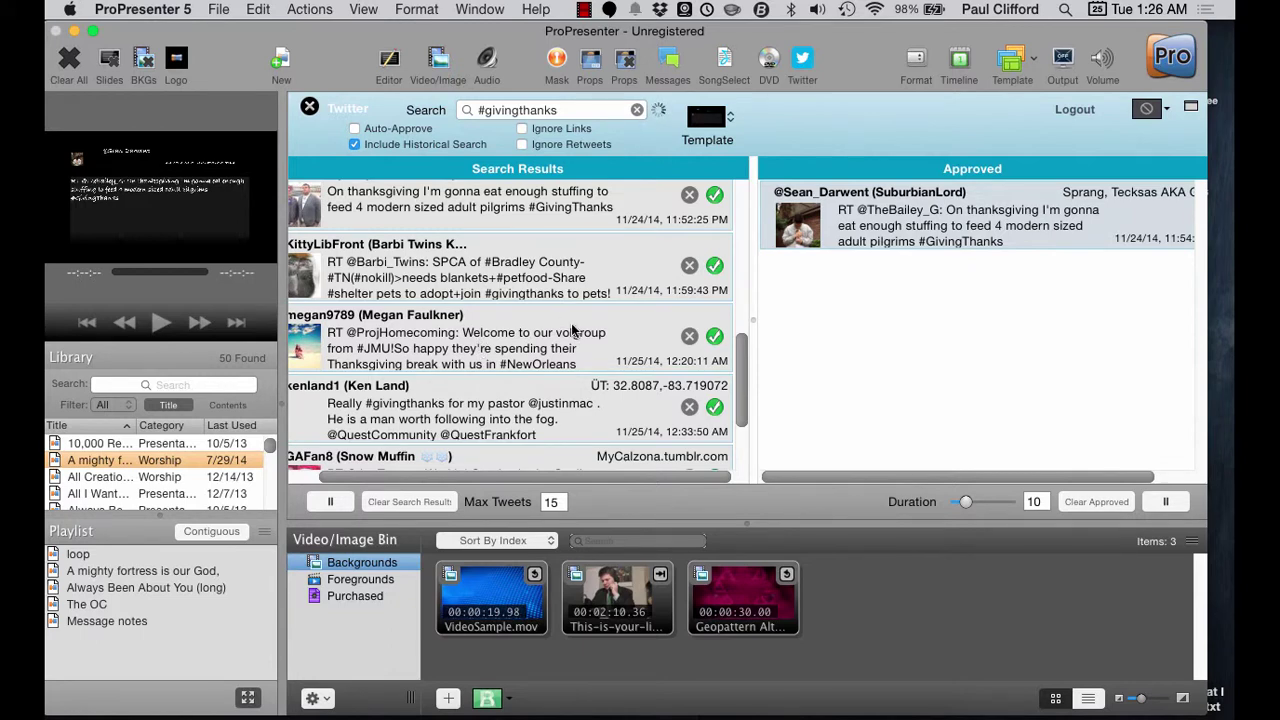
scroll(430, 368, "down", 3)
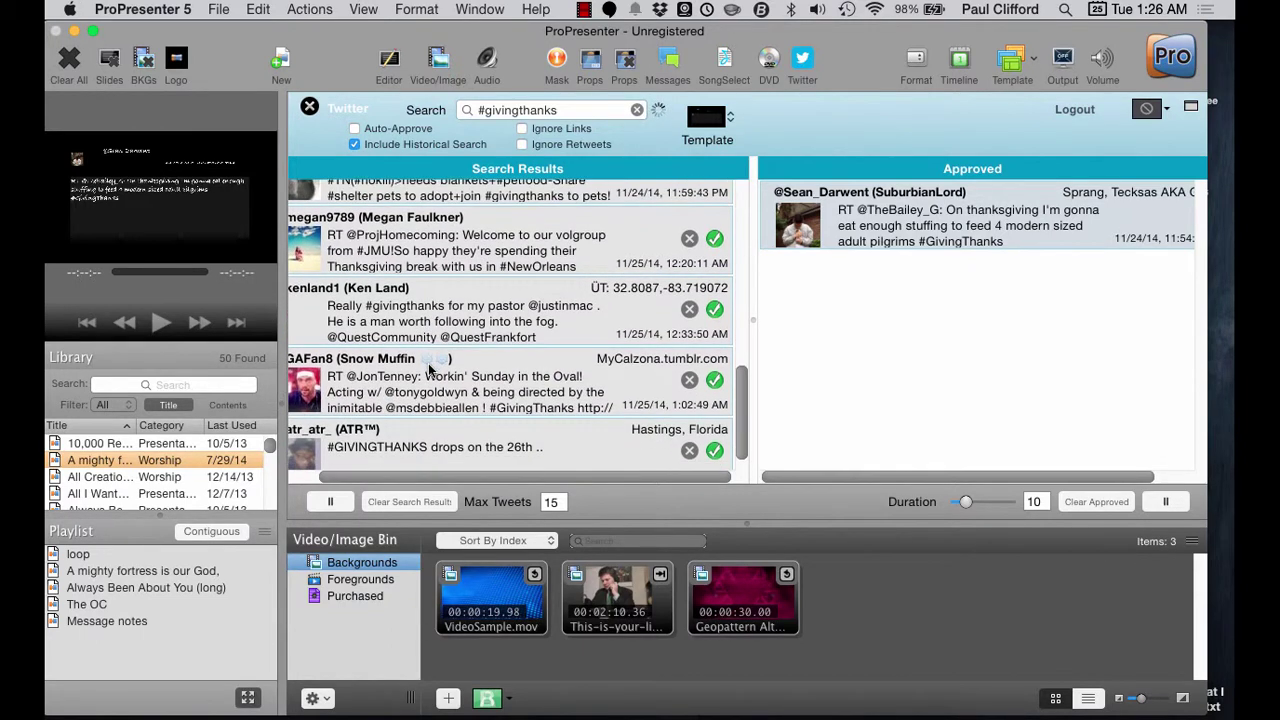
scroll(430, 368, "down", 1)
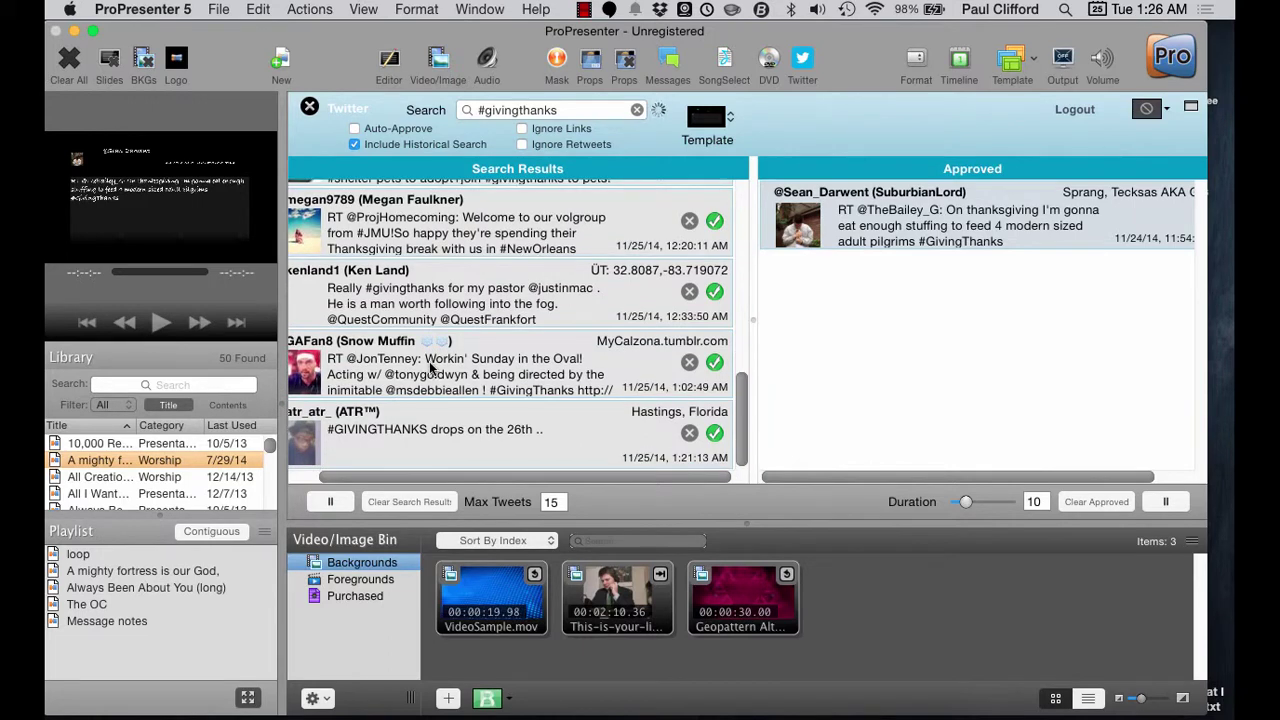